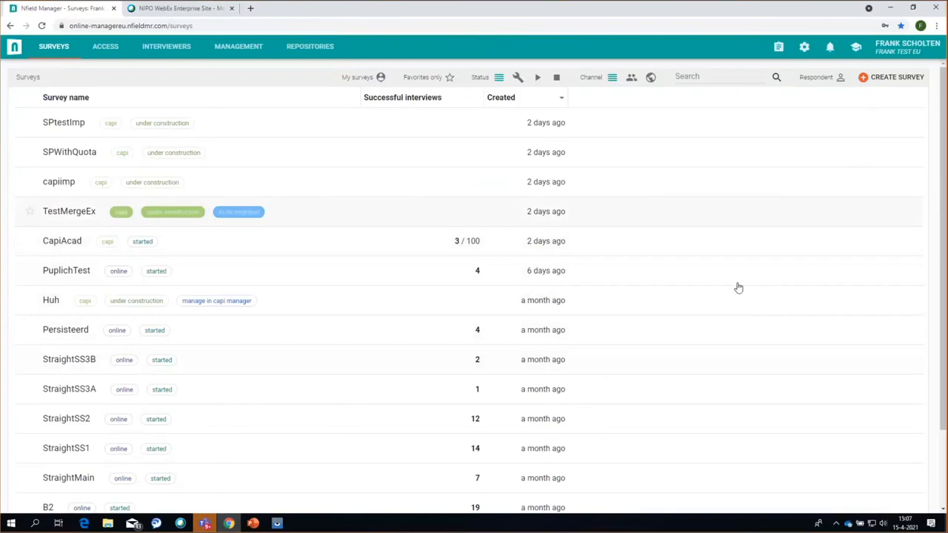
- Create a new survey named 'ManualSP' using the CAPI channel
click(898, 82)
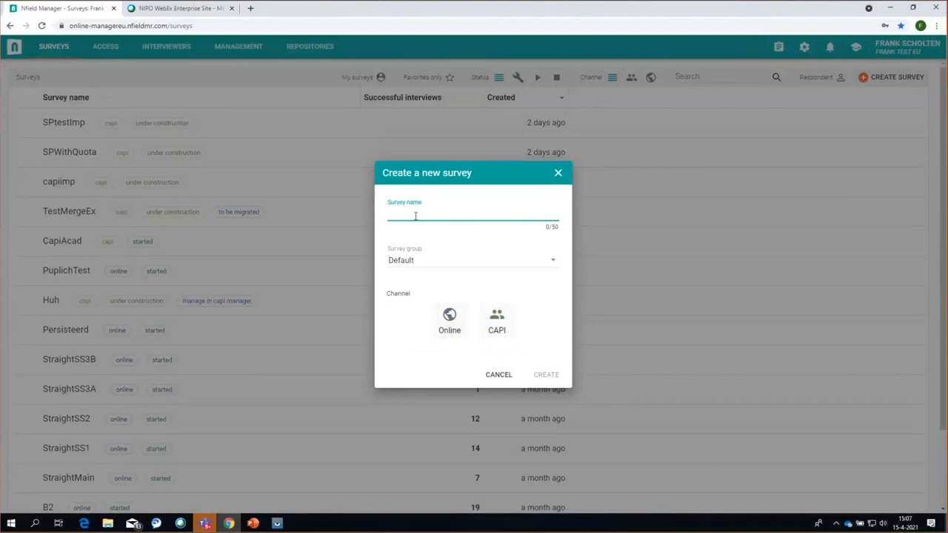
text(ManualSP)
click(498, 335)
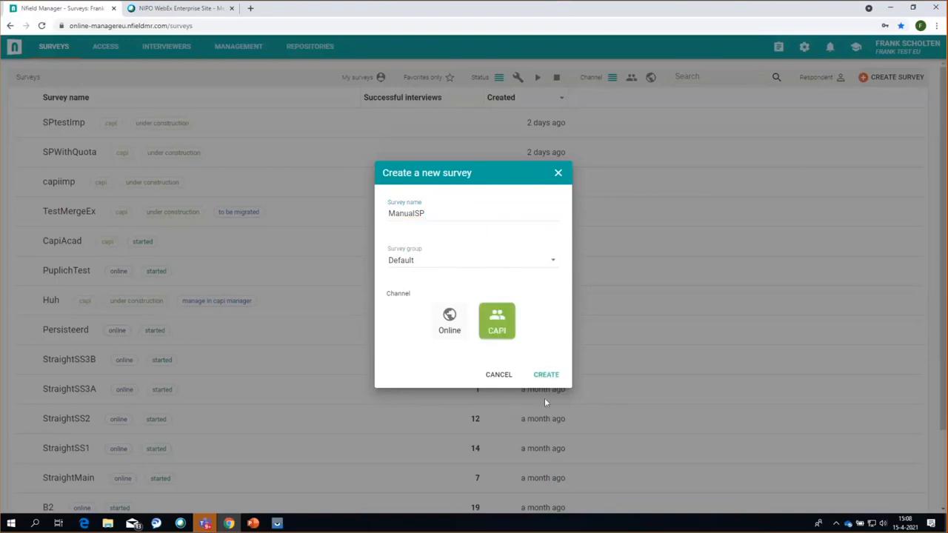
click(552, 380)
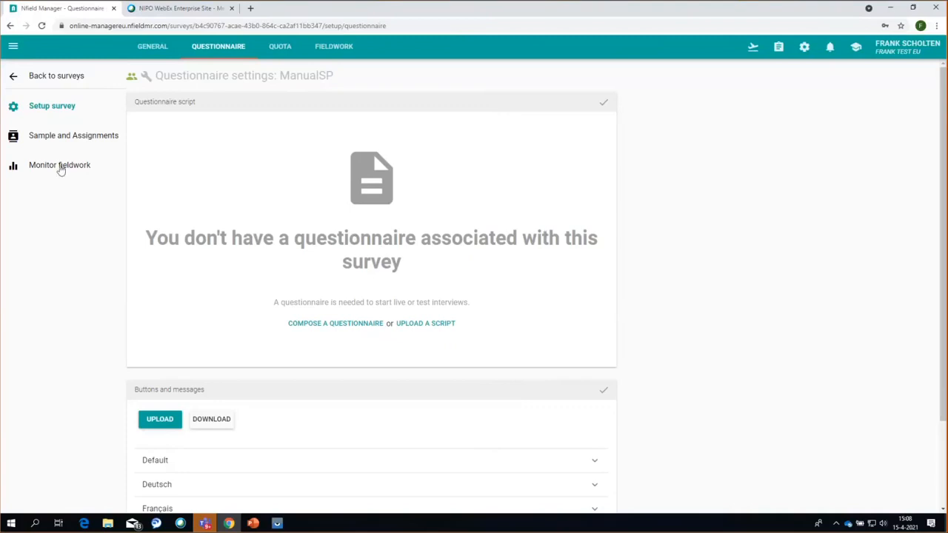
- Go to Sample and Assignments to show the ManualSP sampling method page
click(57, 139)
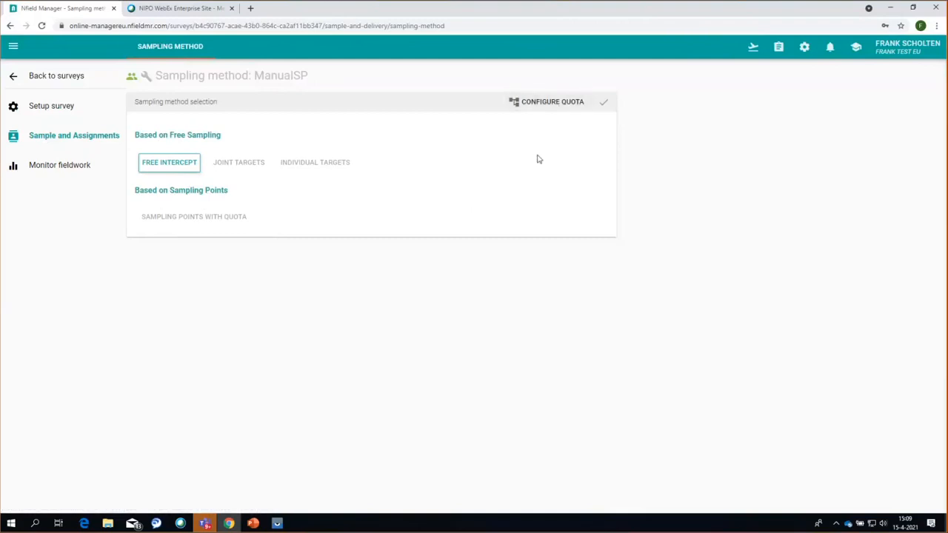
- Set a total quota target of 100 for ManualSP and save it
click(551, 102)
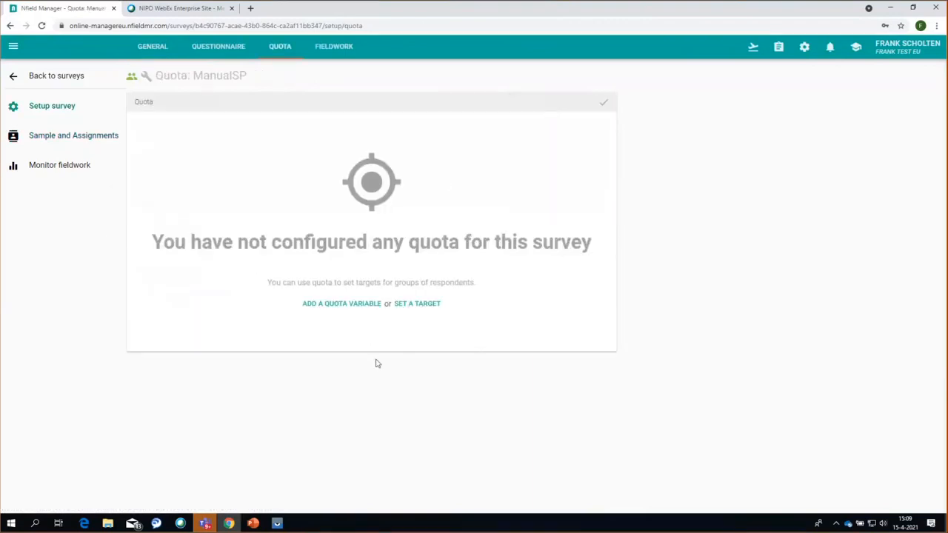
click(423, 304)
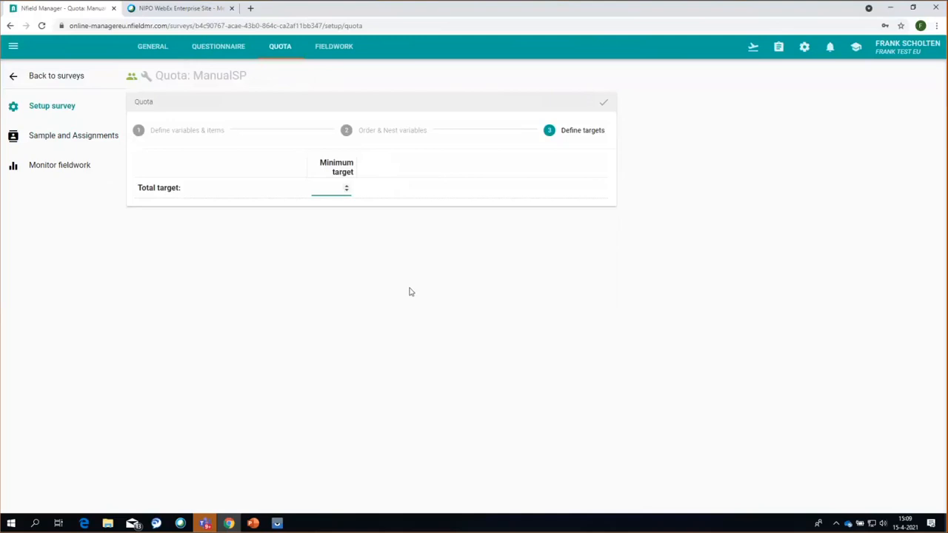
text(100)
click(602, 105)
- Change the sampling method to Sampling Points With Quota and save
click(71, 137)
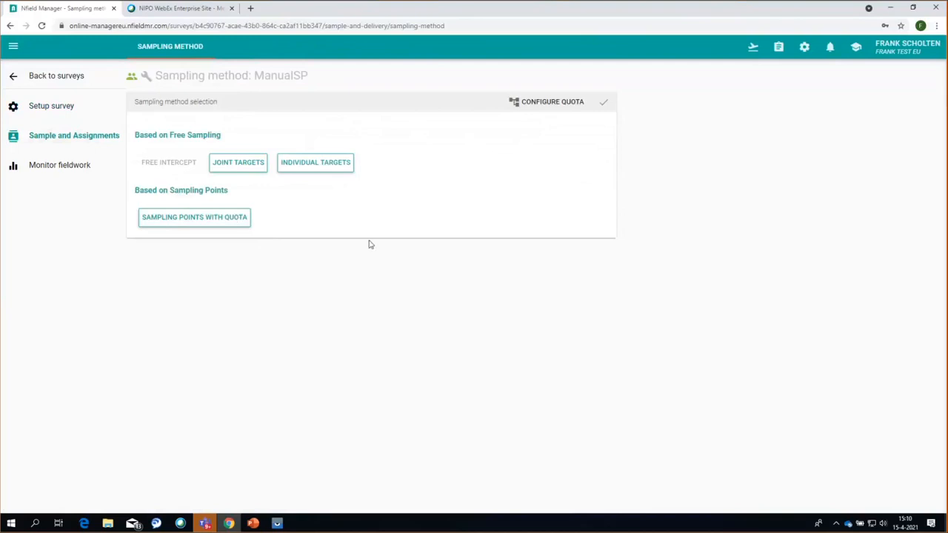
click(200, 219)
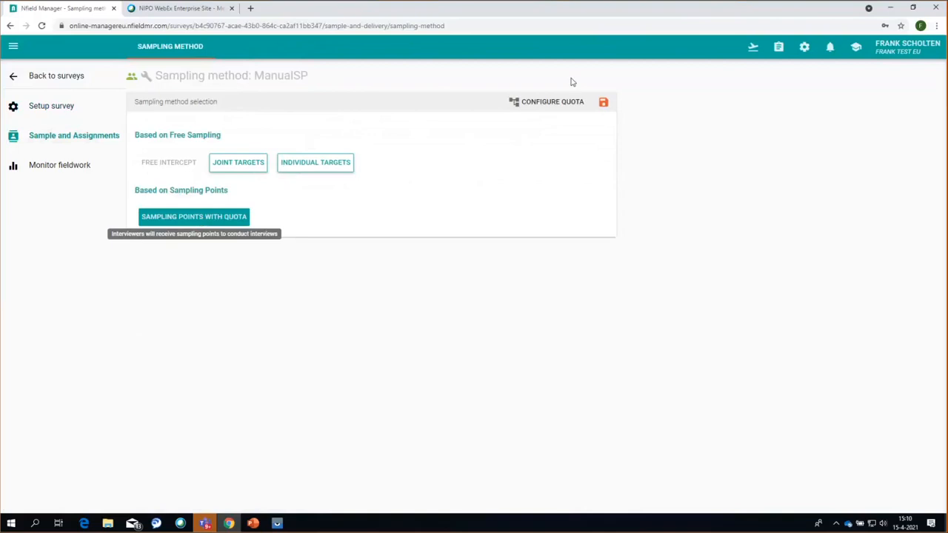
click(604, 101)
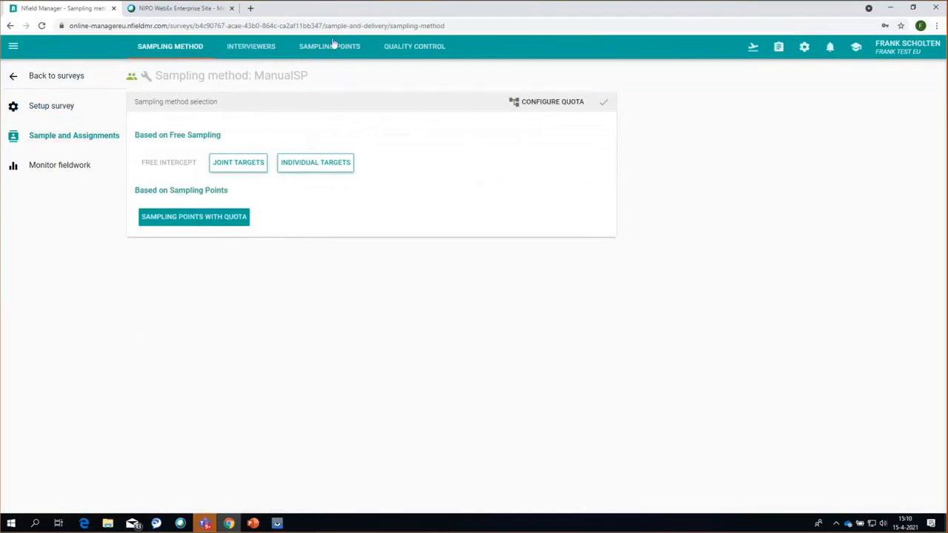
- Open the Sampling Points tab and start adding a new sampling point
click(330, 46)
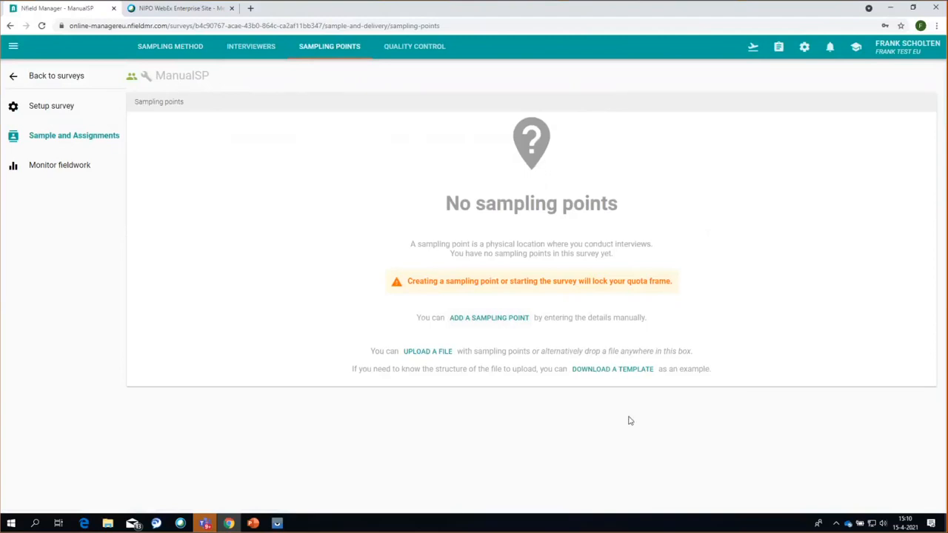
click(487, 319)
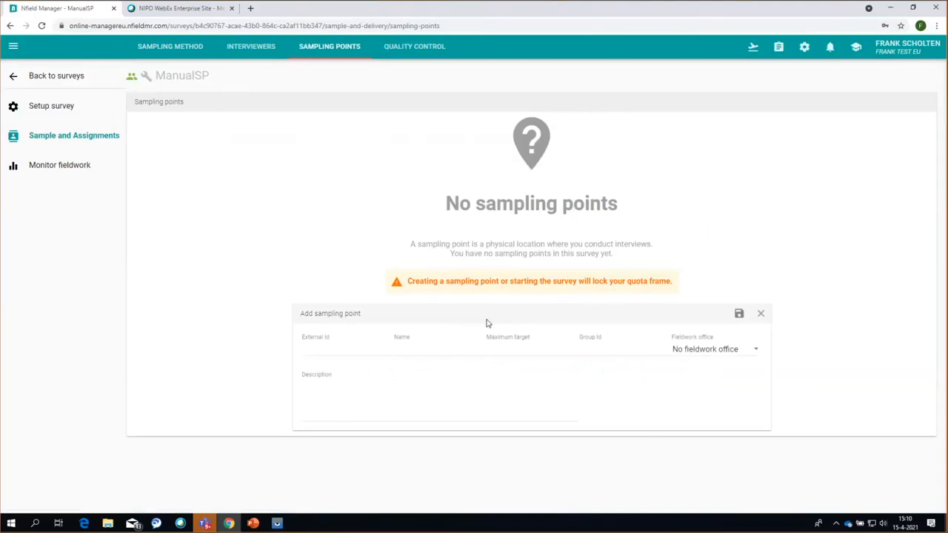
- Fill in External Id SP1, Name Amsterdam and Maximum target 50 on the sampling point form
click(321, 351)
text(SP1)
click(413, 351)
text(Amsterdam)
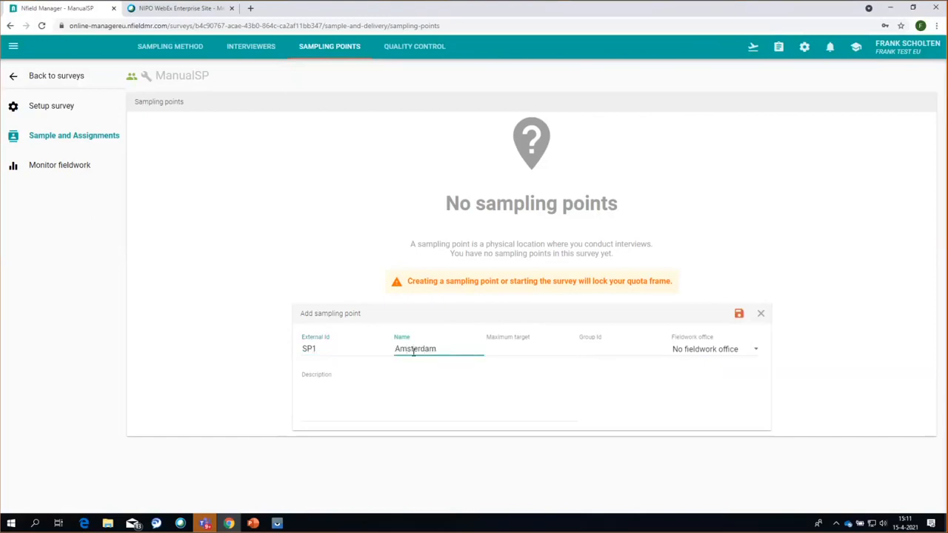
click(510, 352)
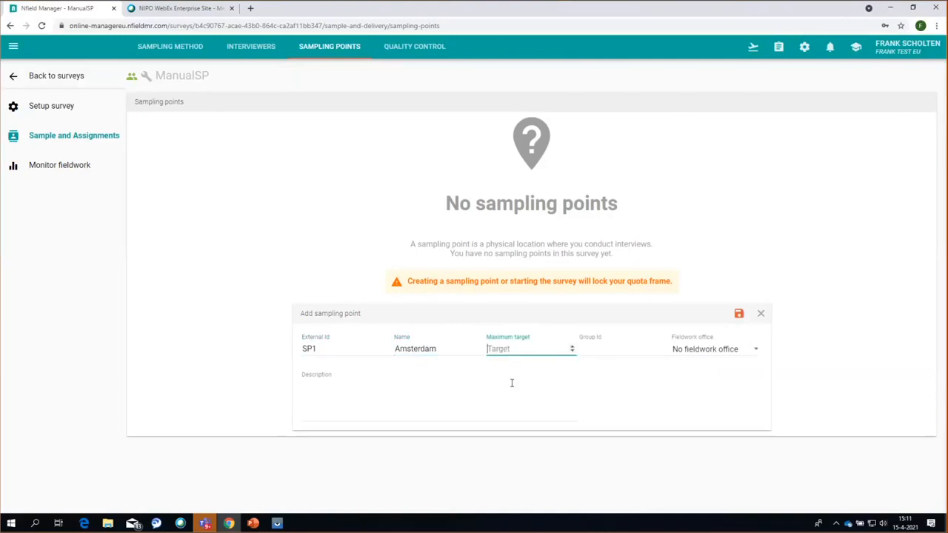
text(50)
click(599, 353)
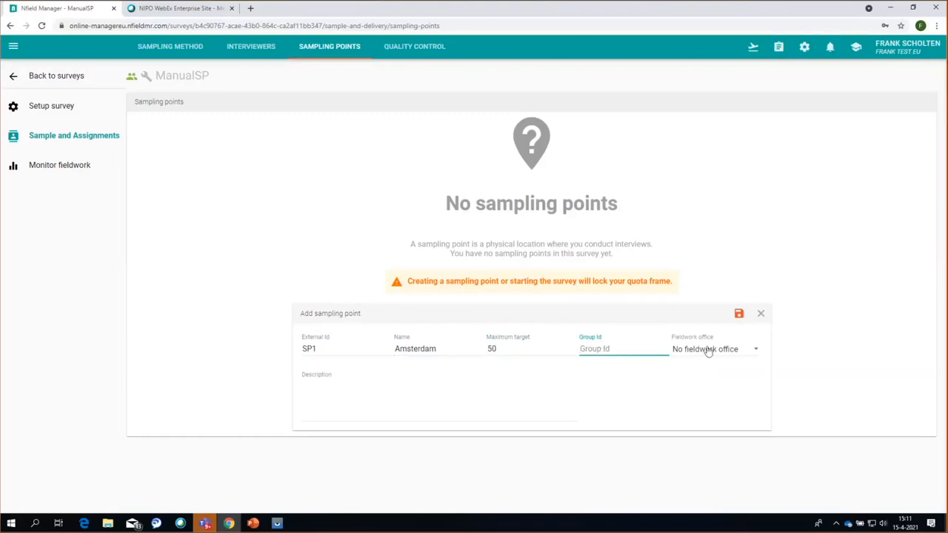
click(757, 353)
scroll(763, 363, down, 1)
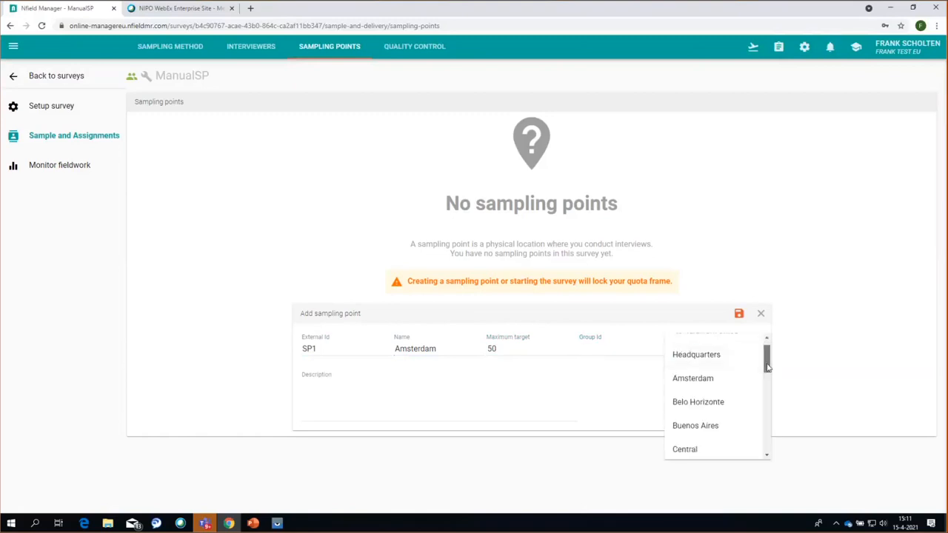
- Choose Amsterdam as fieldwork office and save sampling point SP1
click(693, 379)
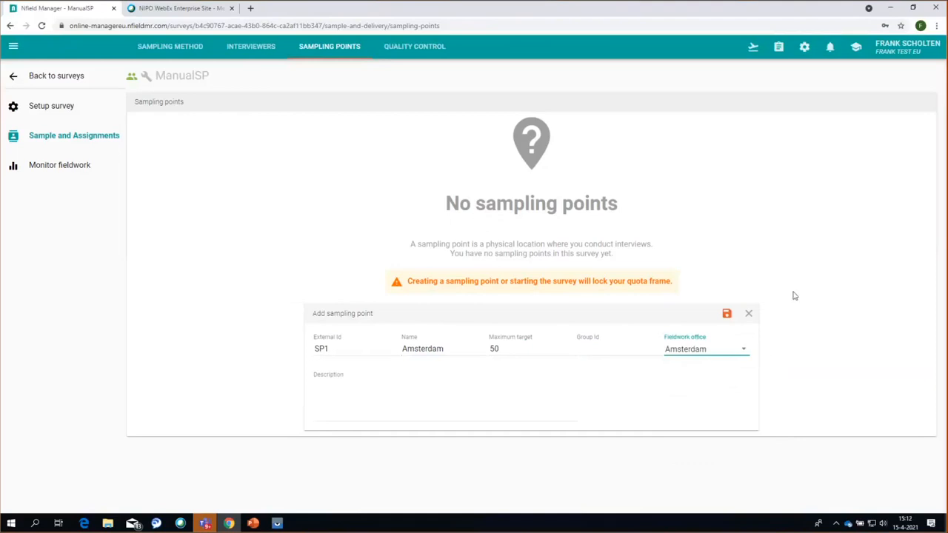
click(729, 318)
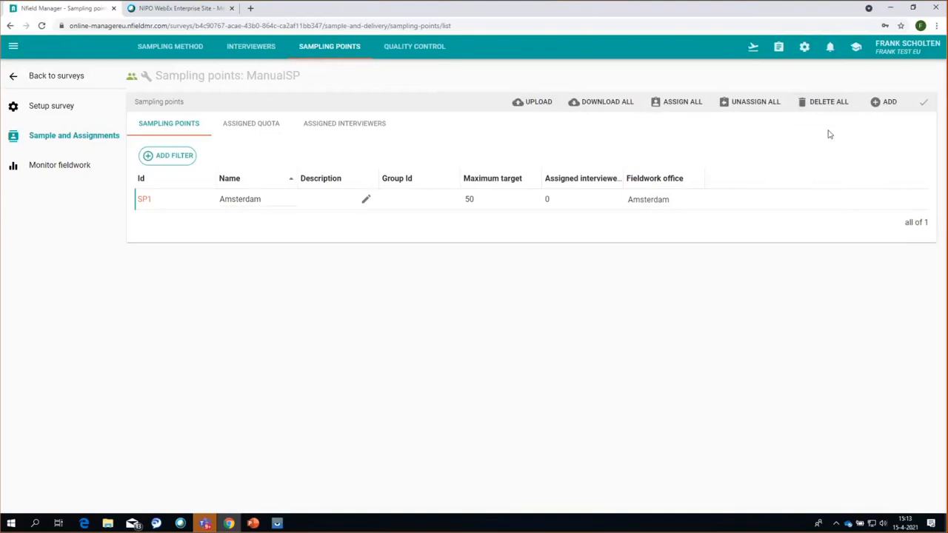
- Look at assigning the first interviewer, cancel without assigning, and return to the sampling points list
click(240, 46)
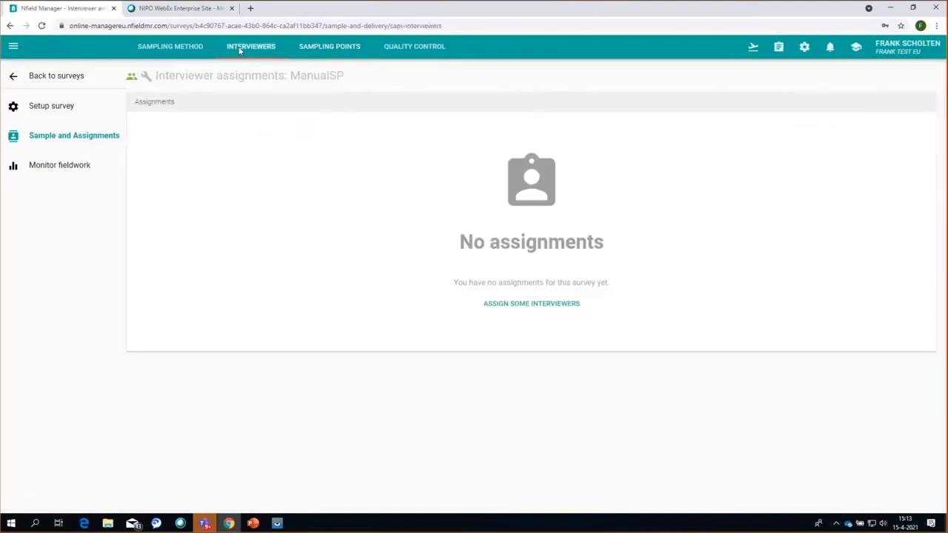
click(546, 312)
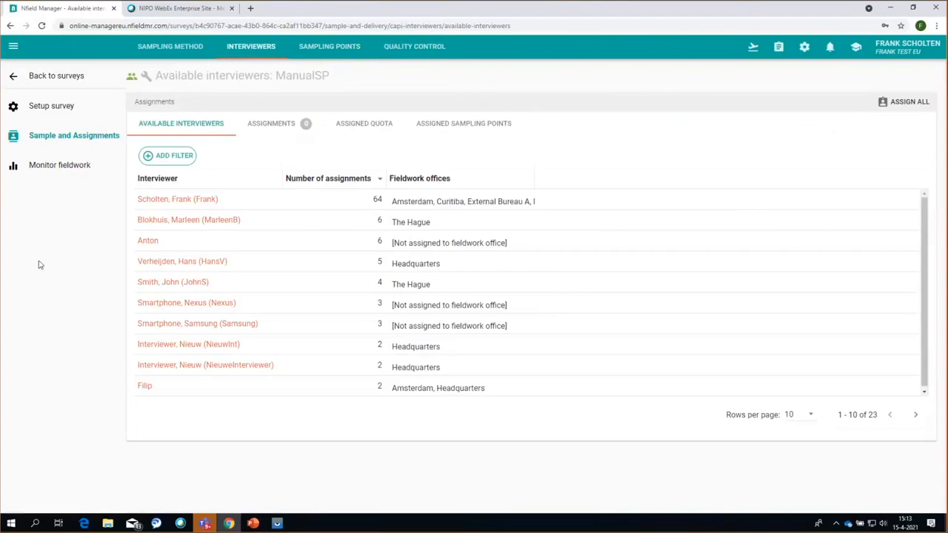
click(157, 205)
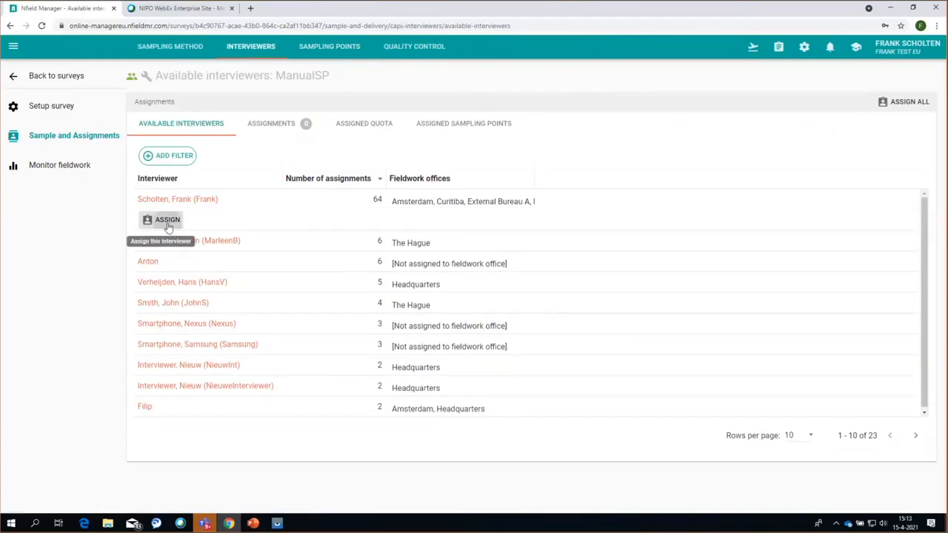
click(168, 223)
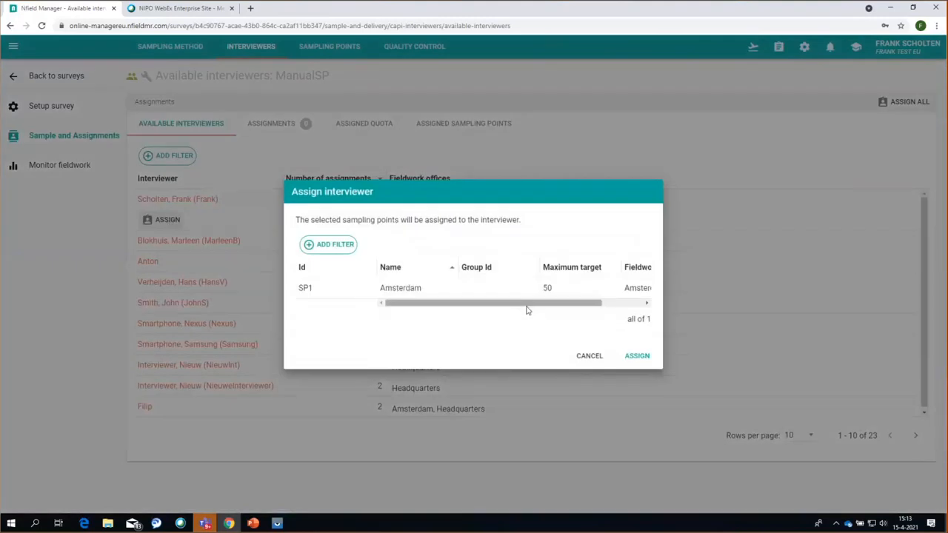
triple_click(497, 220)
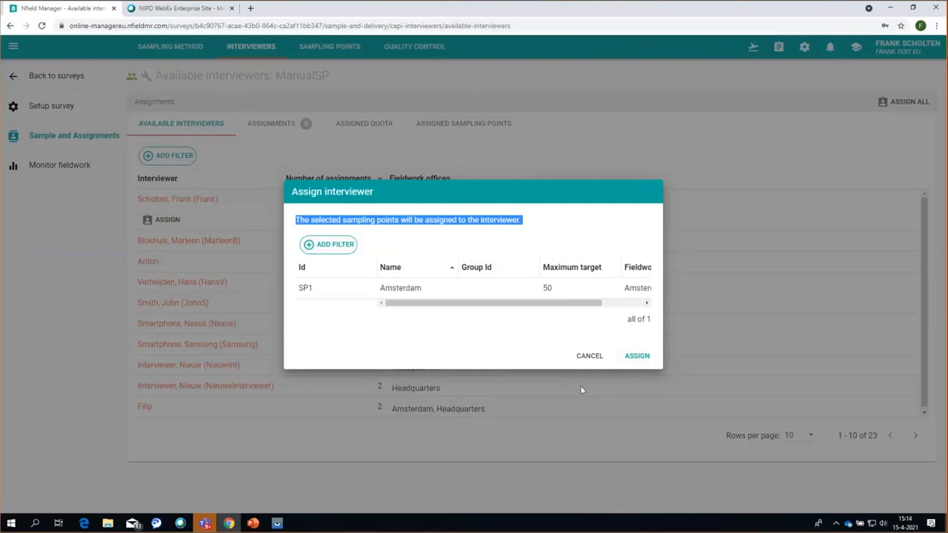
click(590, 356)
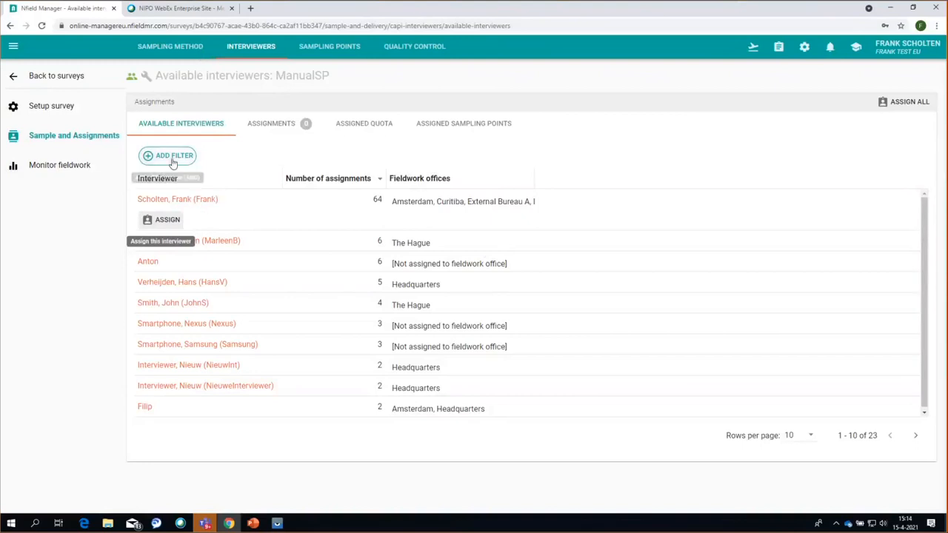
click(329, 49)
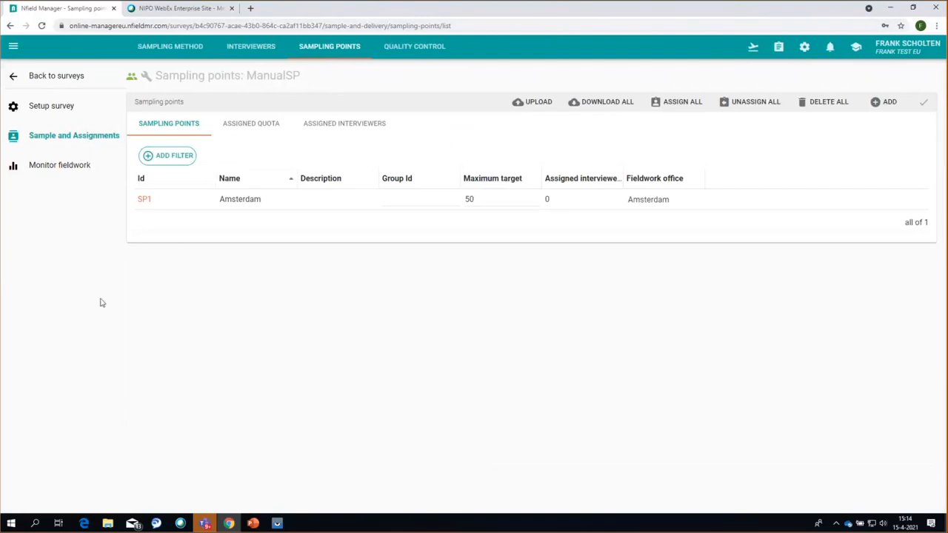
- View interviewers available for SP1, cancel without assigning, and go back to the surveys list
click(145, 199)
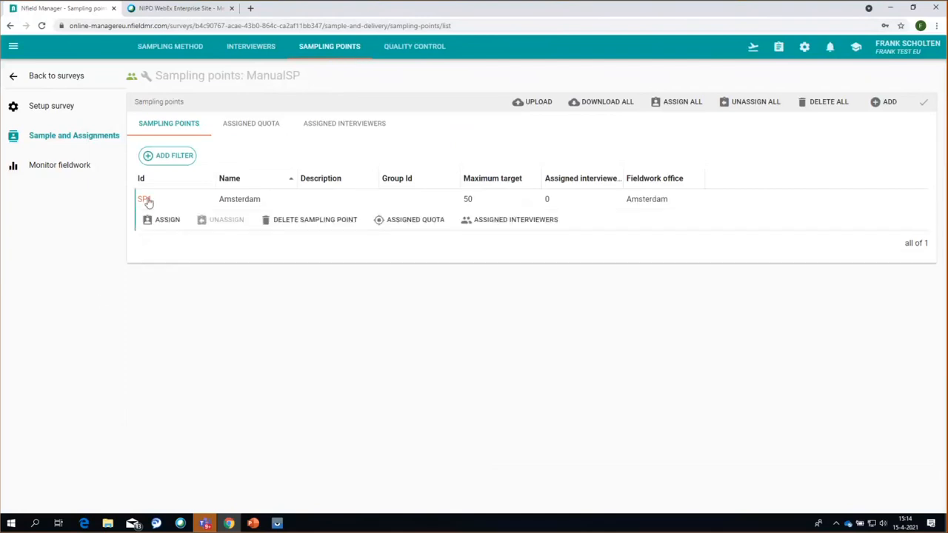
click(166, 220)
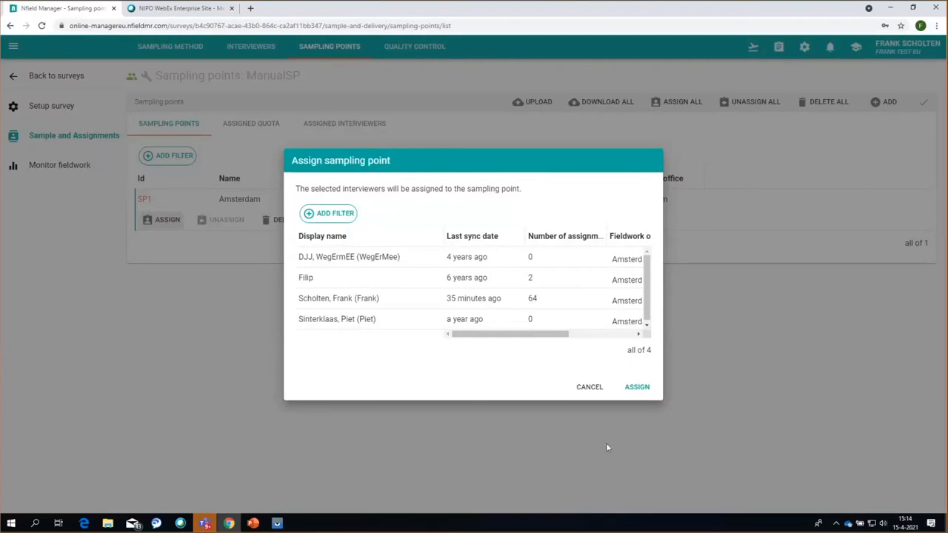
click(592, 389)
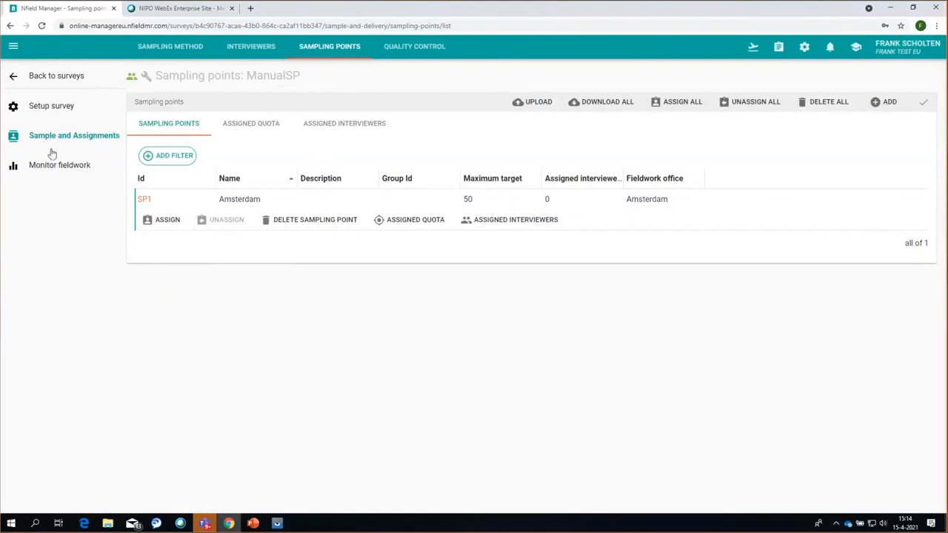
click(42, 80)
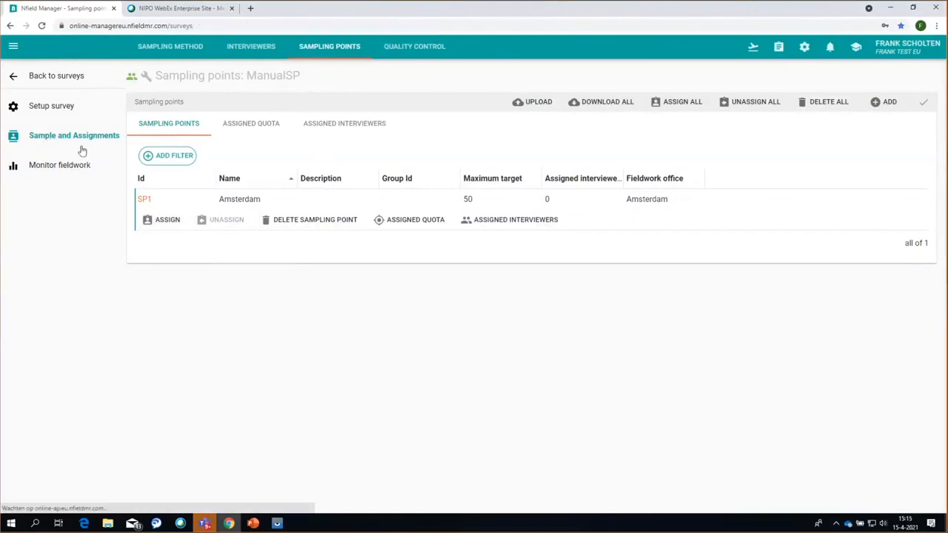
- Start a new survey named 'UploadSP' with the CAPI channel selected
click(893, 77)
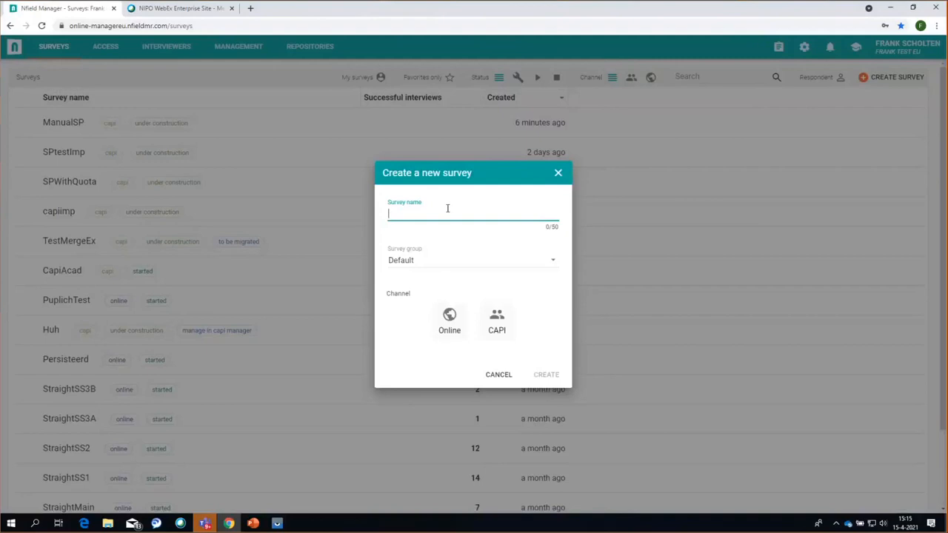
text(UploadSP)
click(493, 331)
- Create the UploadSP survey and open its quota configuration under Sample and Assignments
click(564, 376)
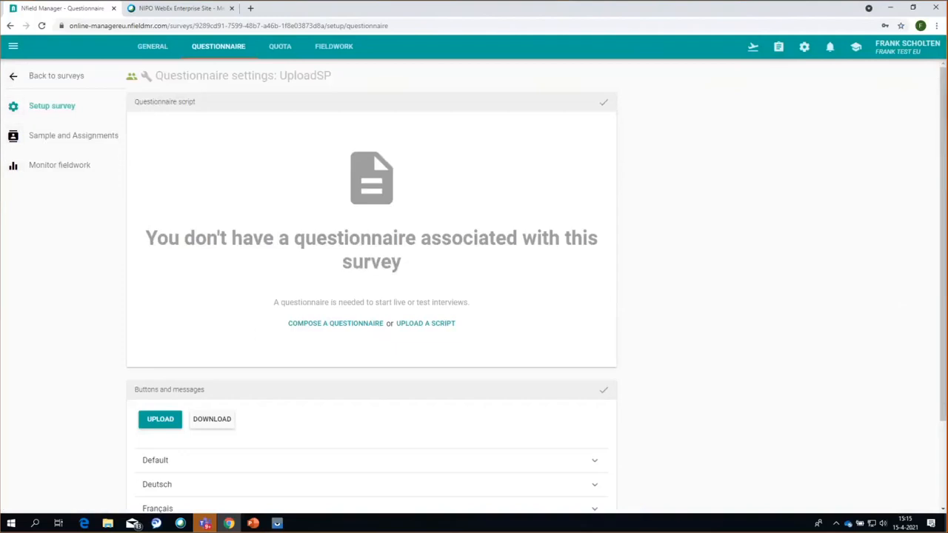
click(43, 141)
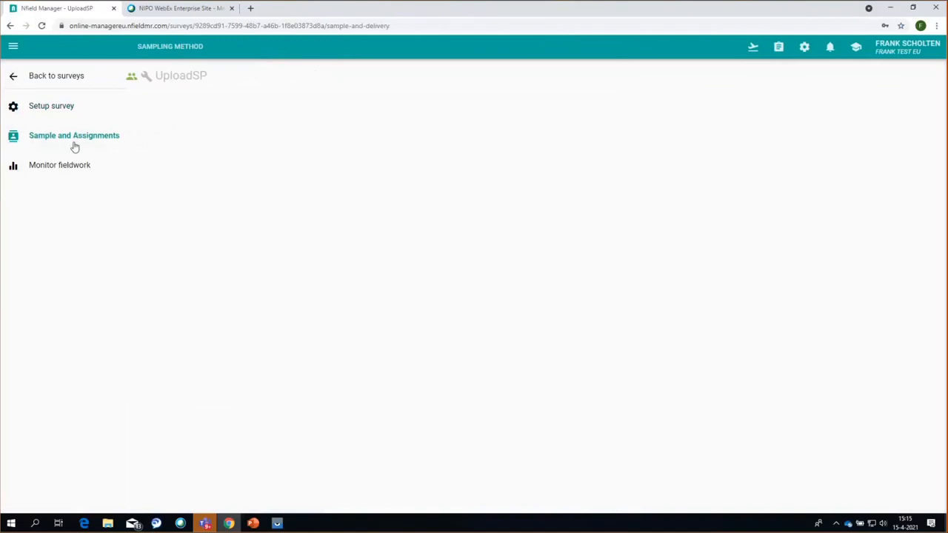
click(43, 110)
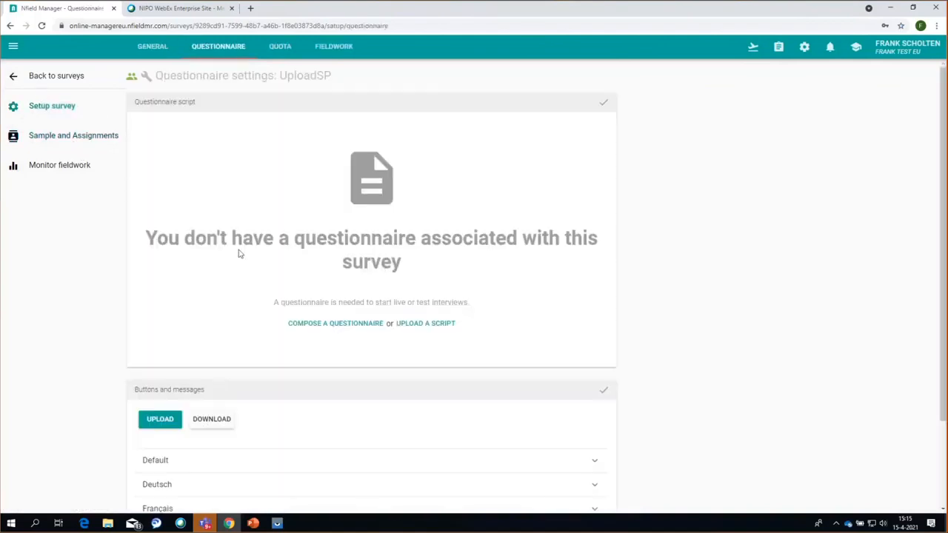
click(46, 137)
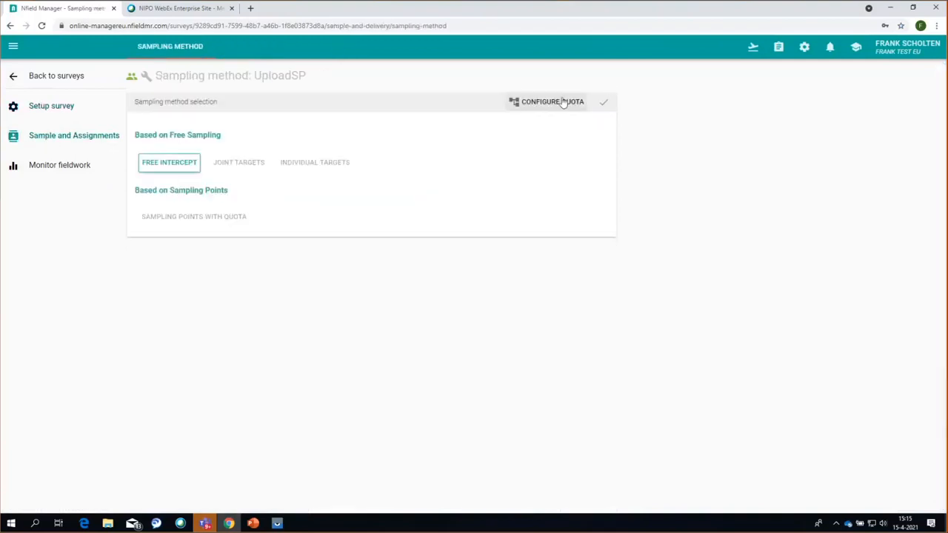
click(563, 102)
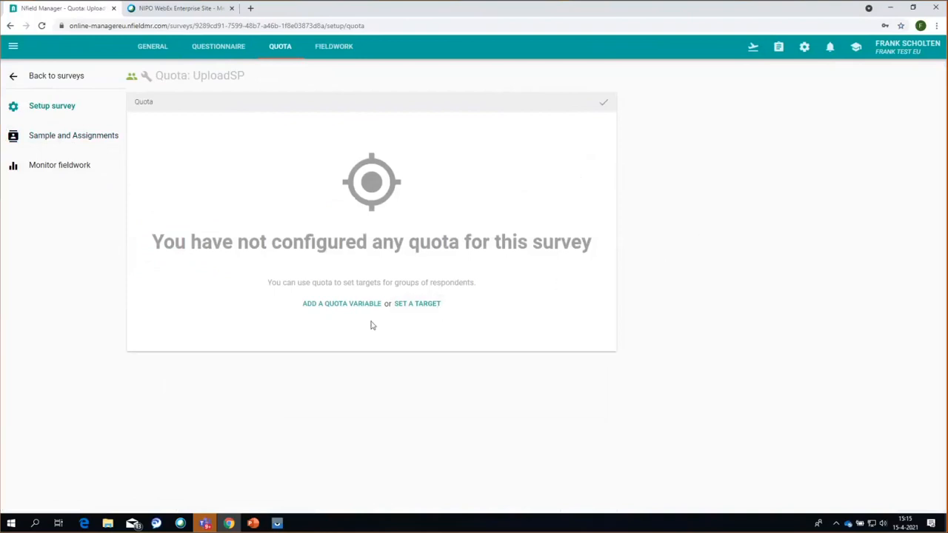
- Add a quota variable Gender with levels Male and Female
click(334, 305)
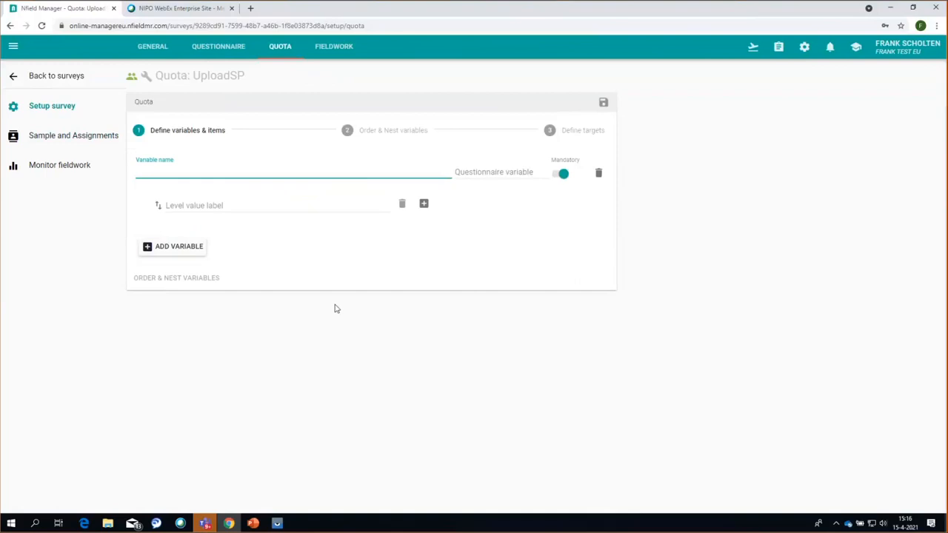
text(Gender)
key(Tab)
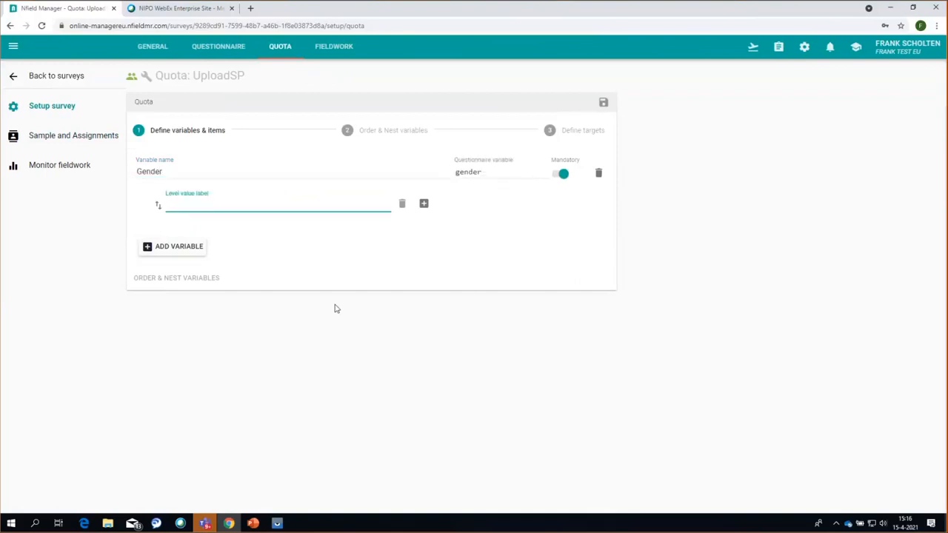
text(Male)
key(Return)
text(Female)
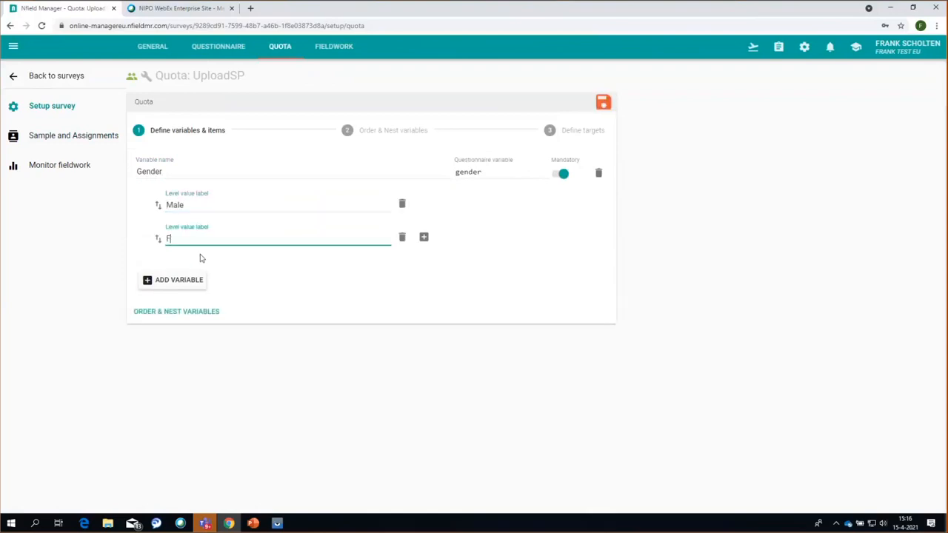
- Add a second quota variable Age with levels Young and Old, correcting the misspelled labels
key(Return)
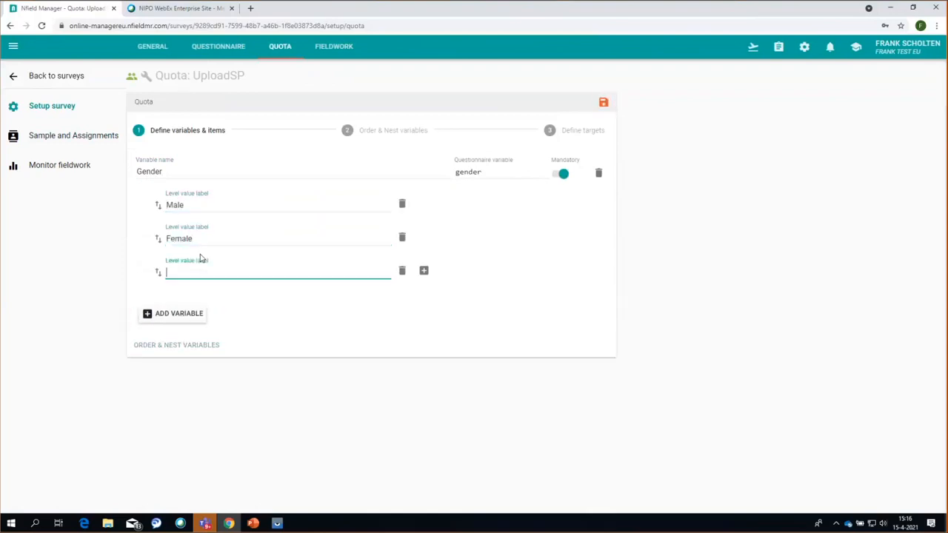
key(Return)
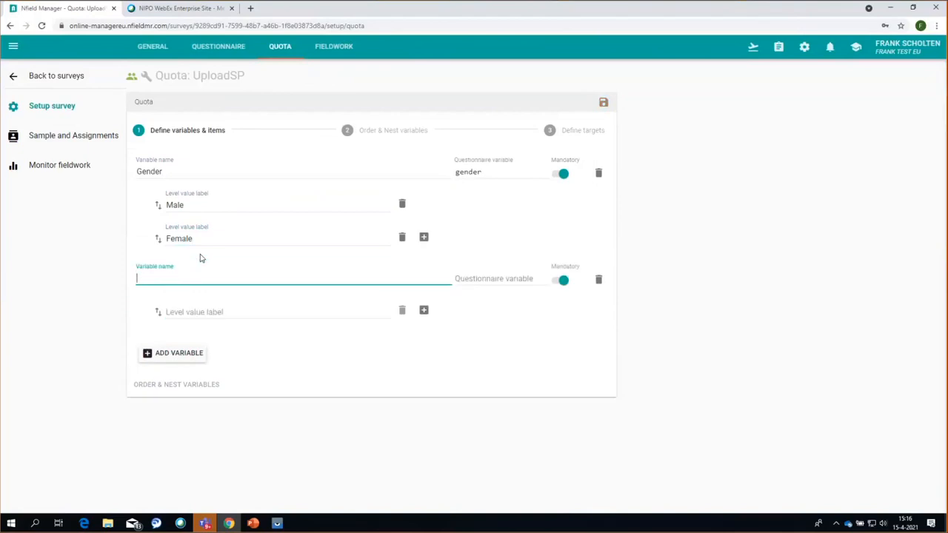
text(Age)
key(Return)
text(Yound)
key(BackSpace)
text(g)
key(Return)
text(Olad)
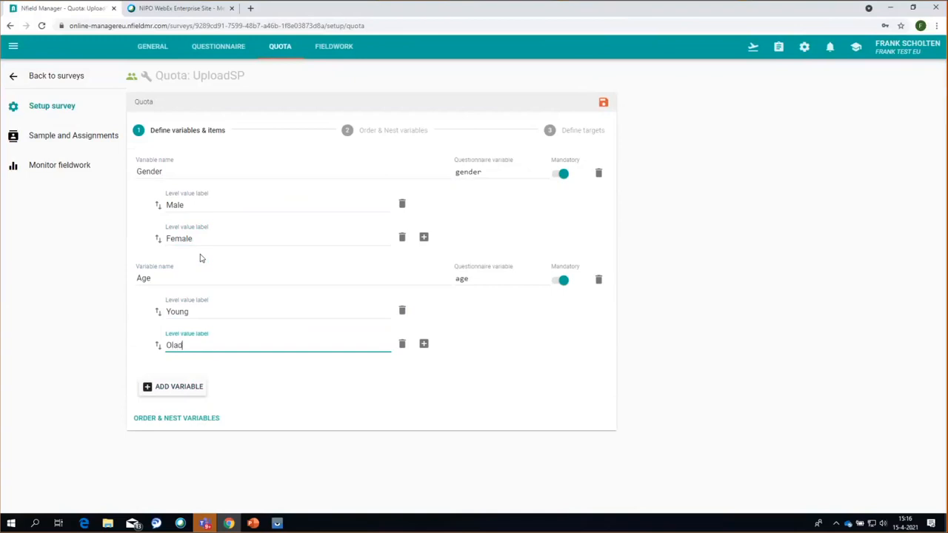
key(Return)
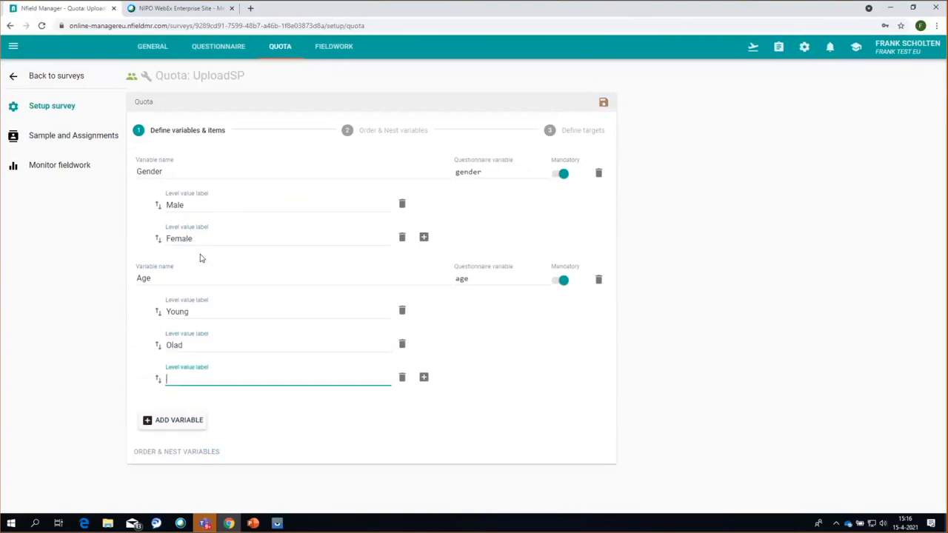
click(200, 345)
key(BackSpace)
key(BackSpace)
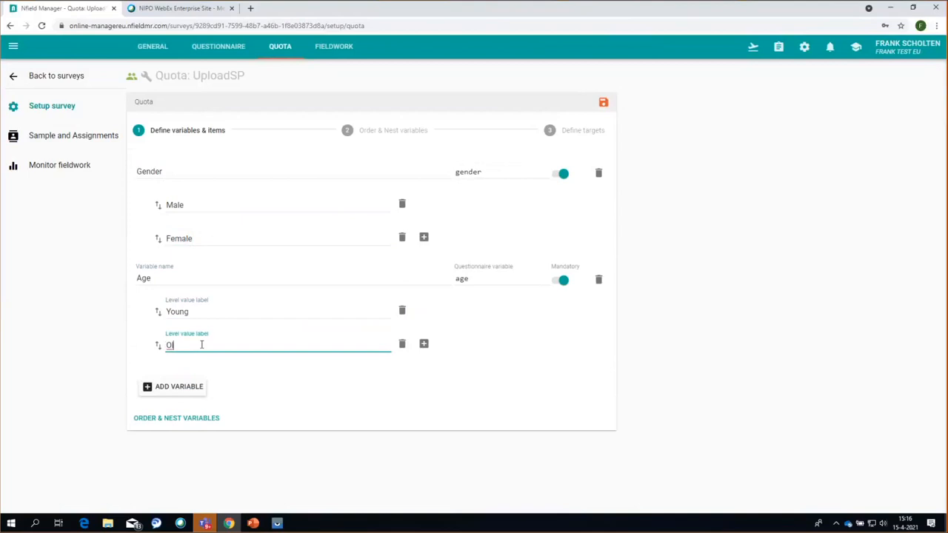
text(d)
key(Return)
key(Return)
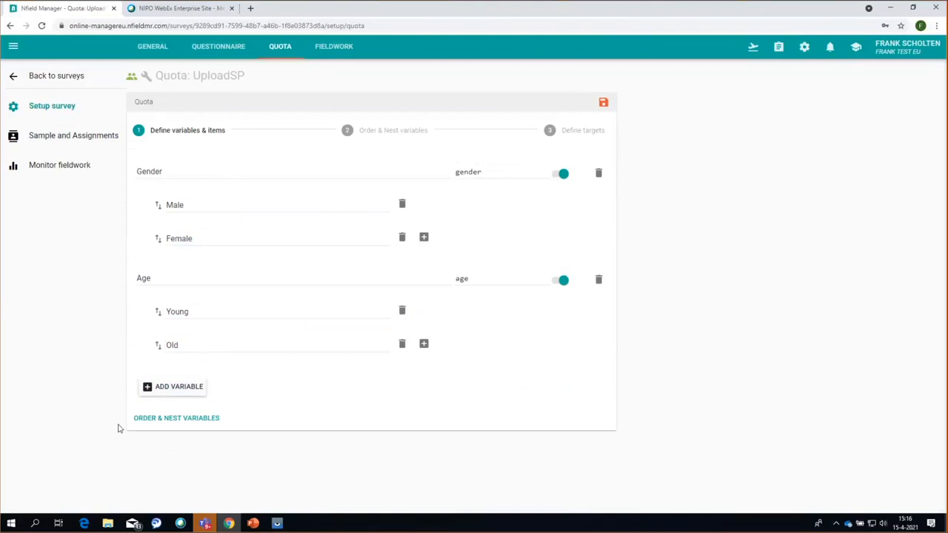
- Nest the Age variable under Gender, then go to the Define targets step
click(184, 420)
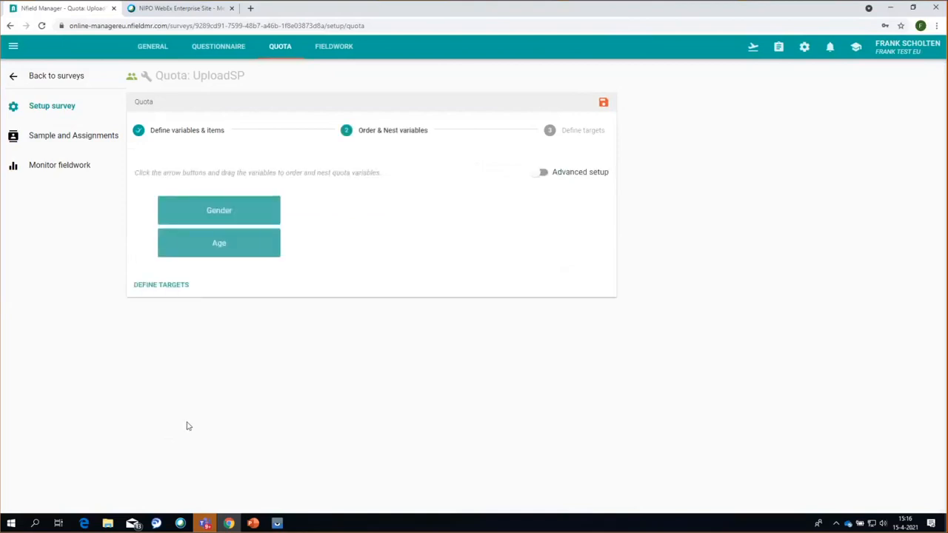
click(271, 248)
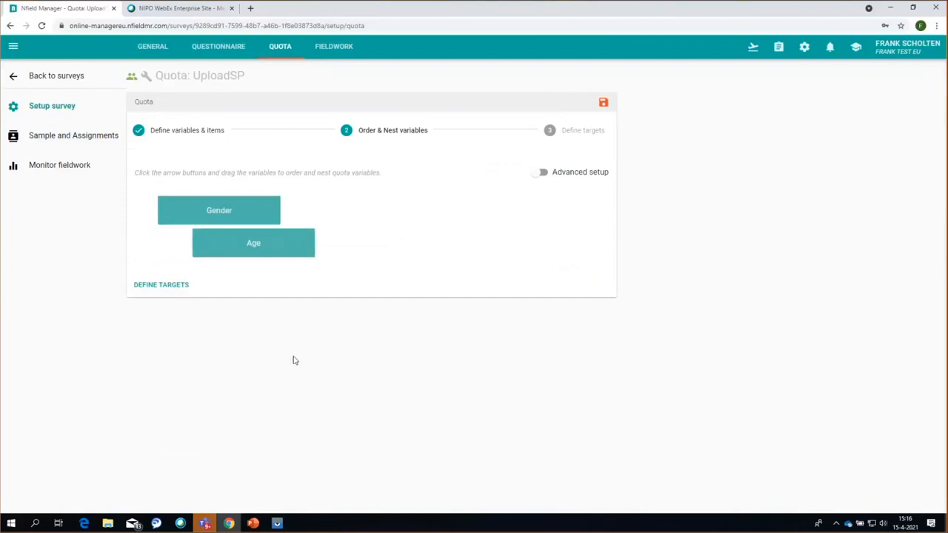
mouse_move(251, 243)
click(163, 285)
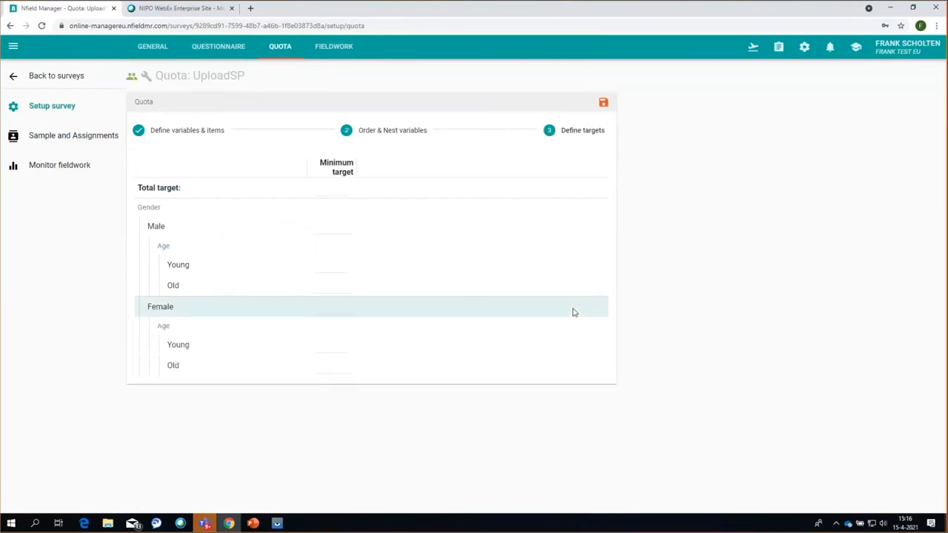
- Enter a total quota target of 100 and save the quota
click(322, 186)
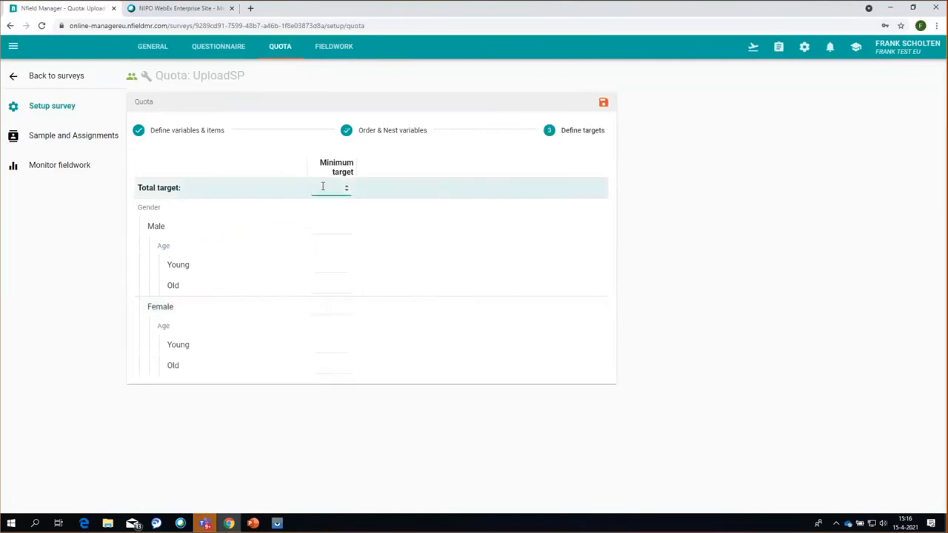
text(100)
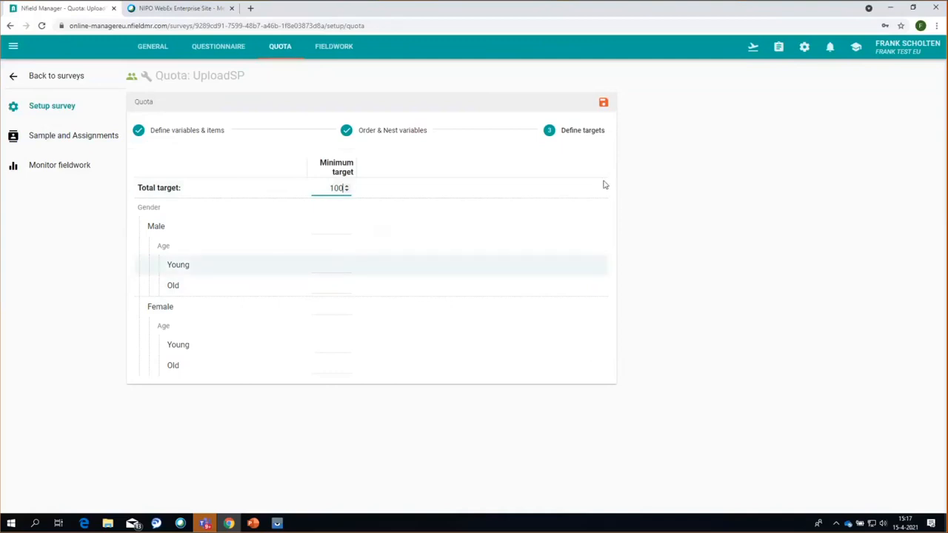
click(604, 103)
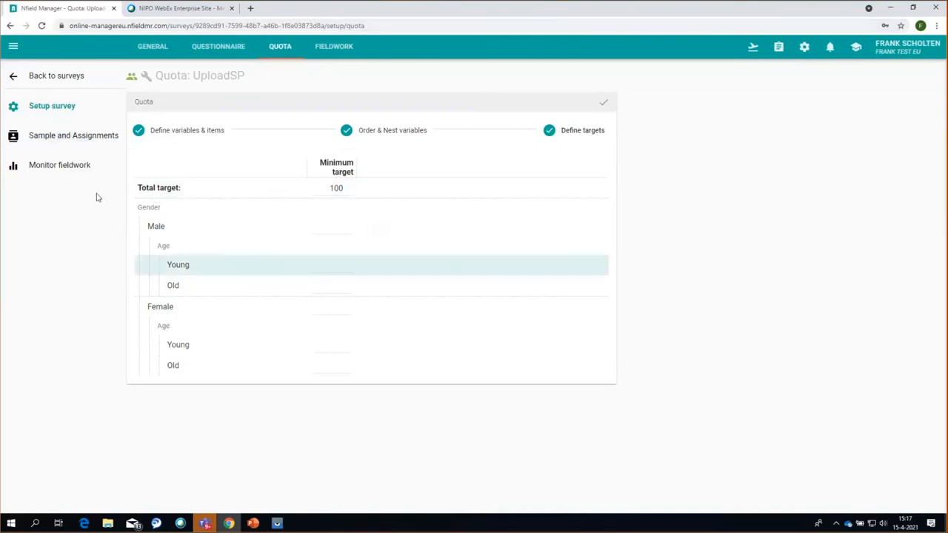
click(61, 136)
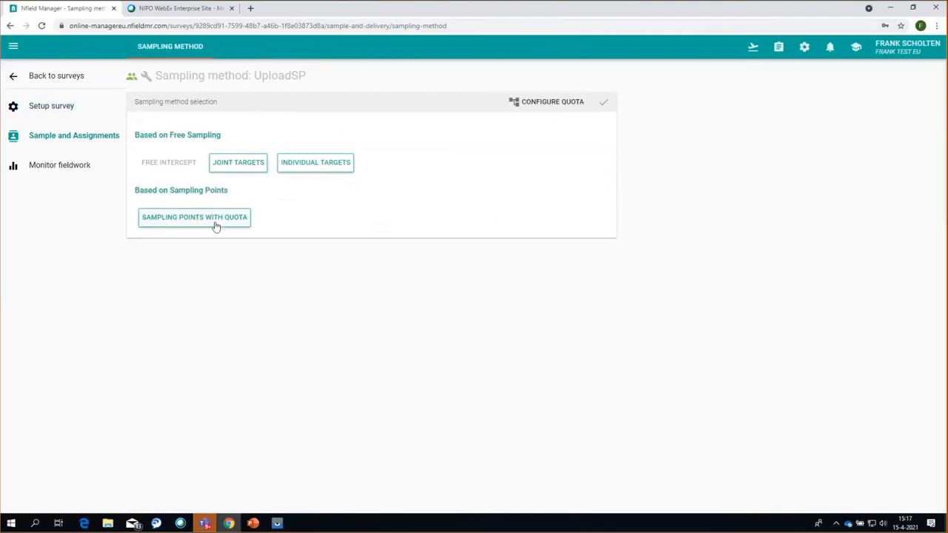
- Save Sampling points with quota as the sampling method and download the sampling points template
click(215, 225)
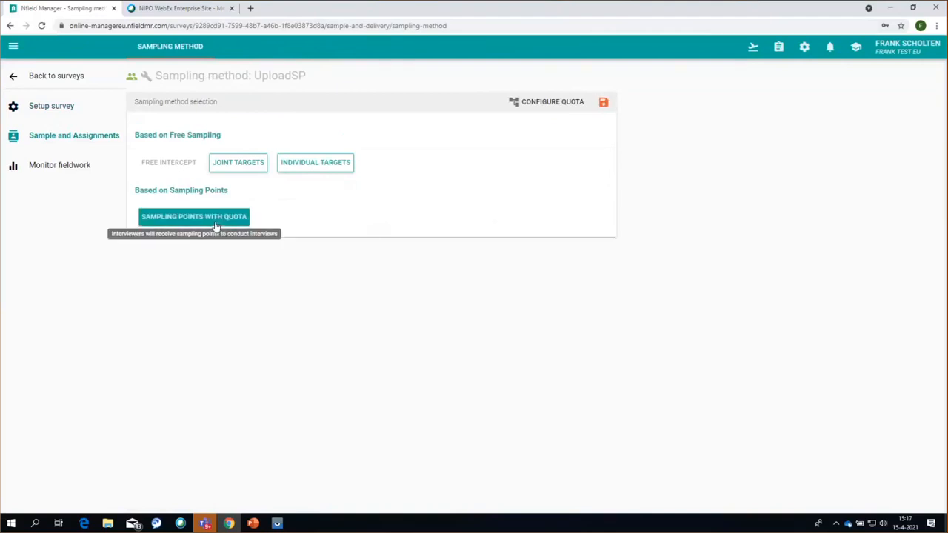
click(603, 104)
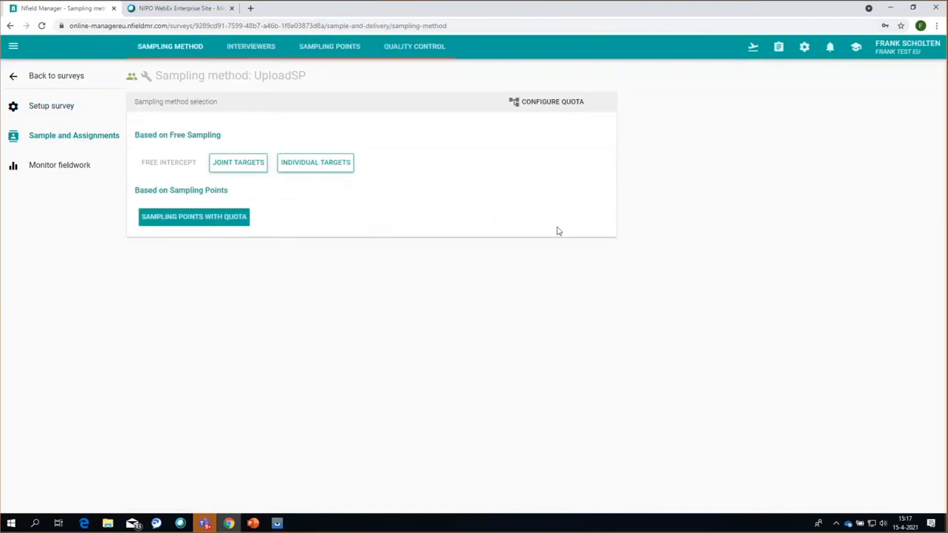
click(328, 47)
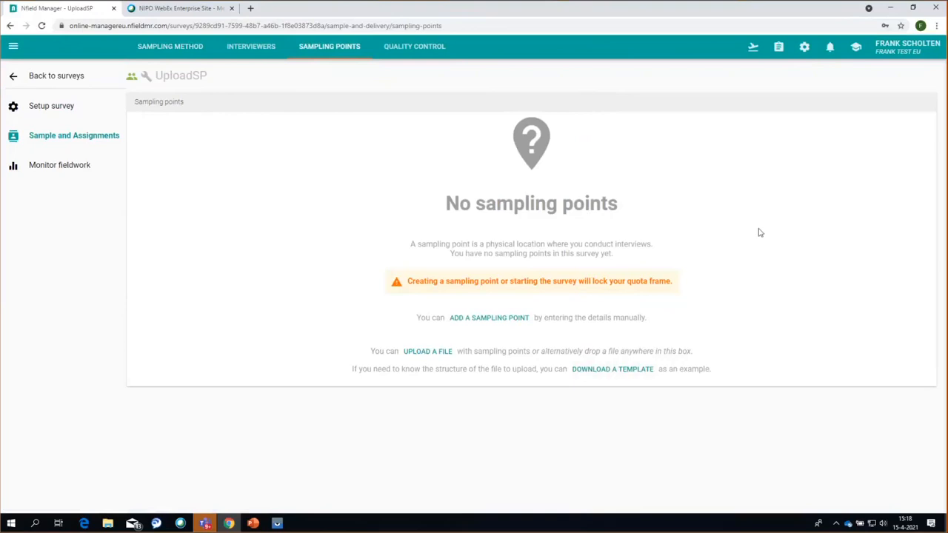
click(603, 373)
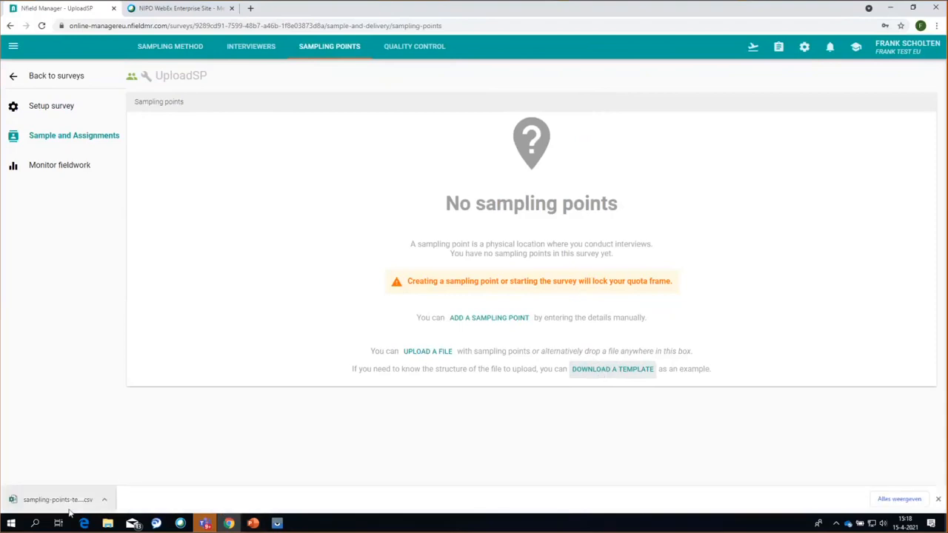
click(74, 501)
- Open the template CSV in Excel and auto-fit column K to reveal its QuotaTarget header
click(55, 504)
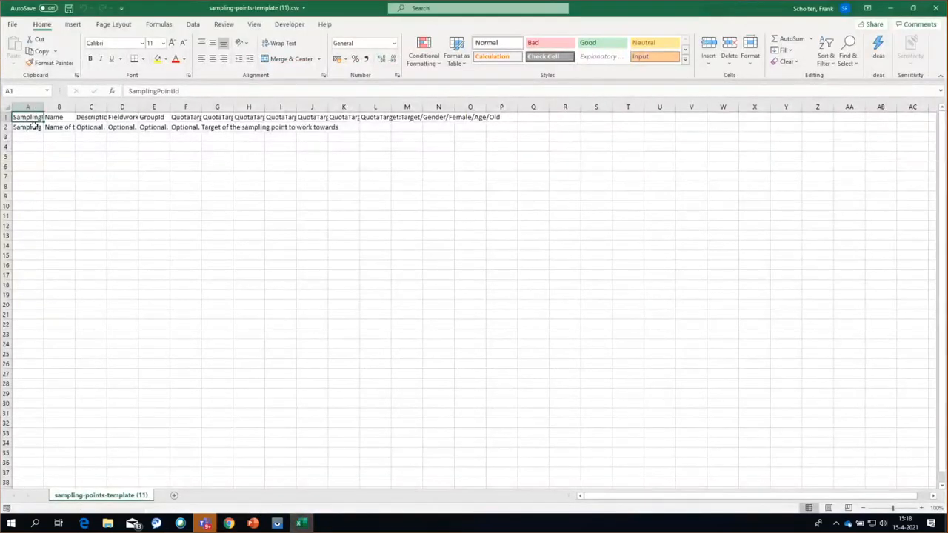
double_click(361, 106)
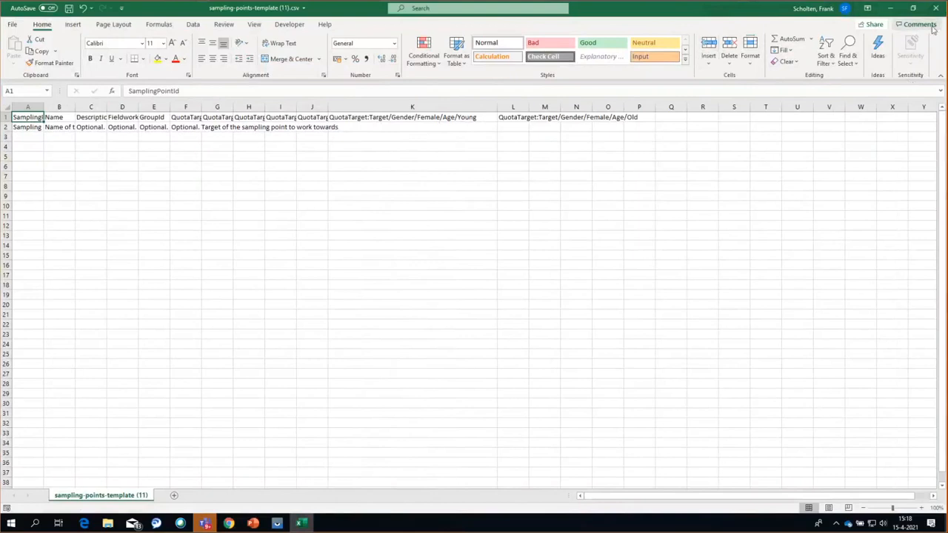
- Drag SPWithQuota.xlsx from File Explorer into Nfield Manager, inserting sampling points SP1–SP4
click(890, 8)
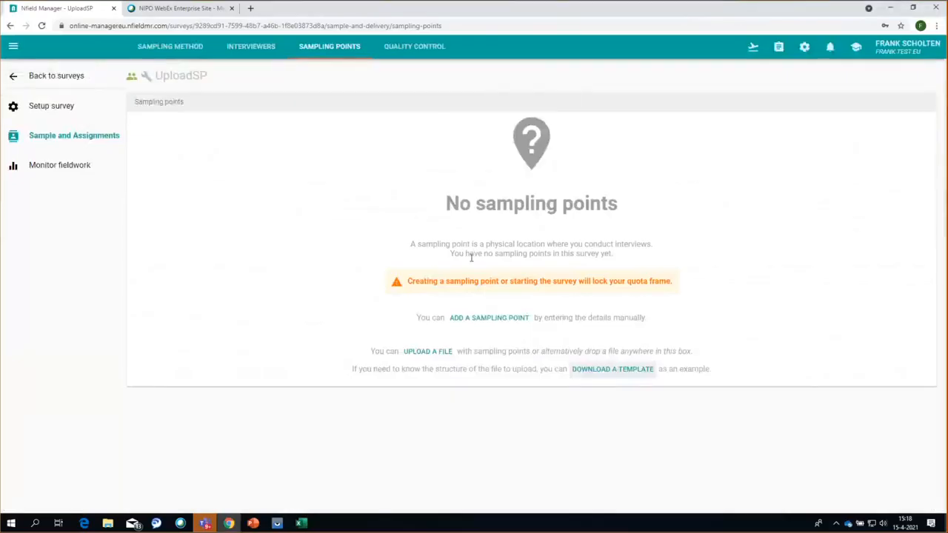
key(super)
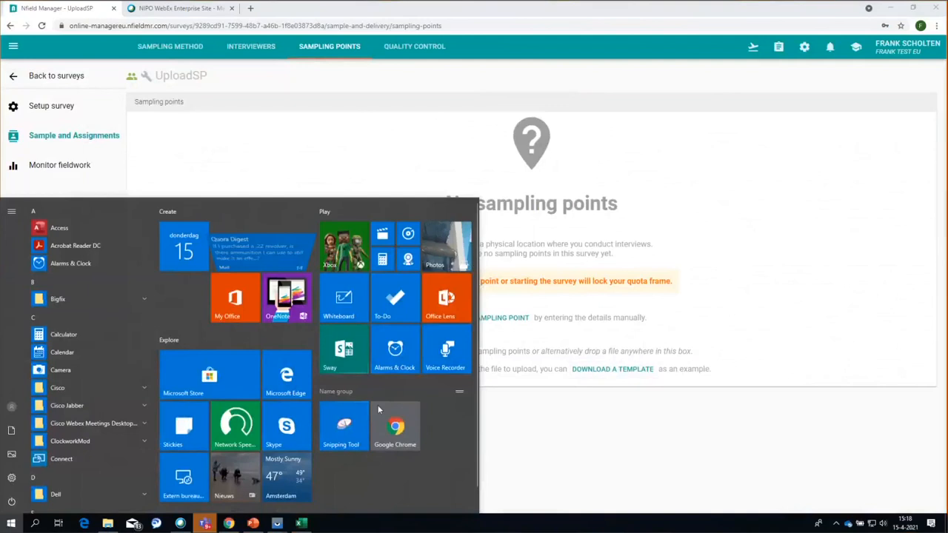
key(super)
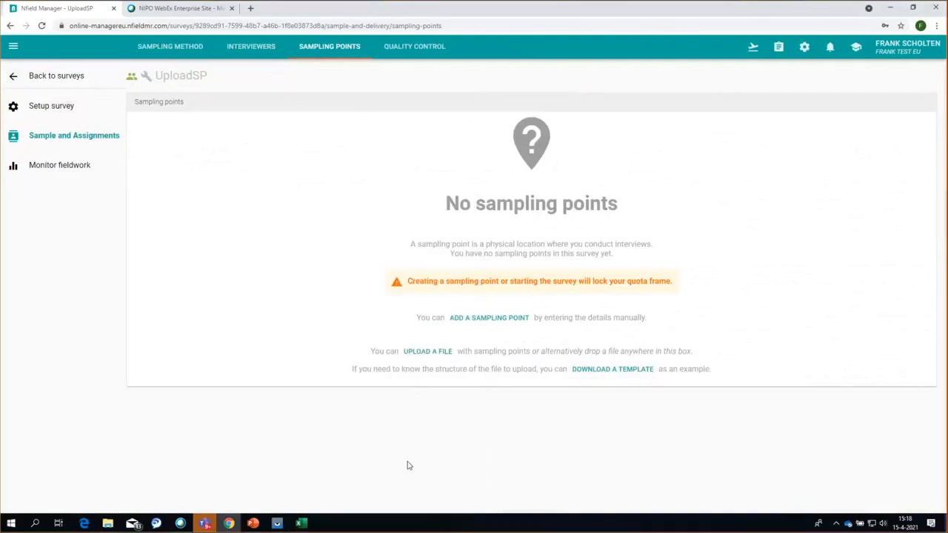
click(107, 524)
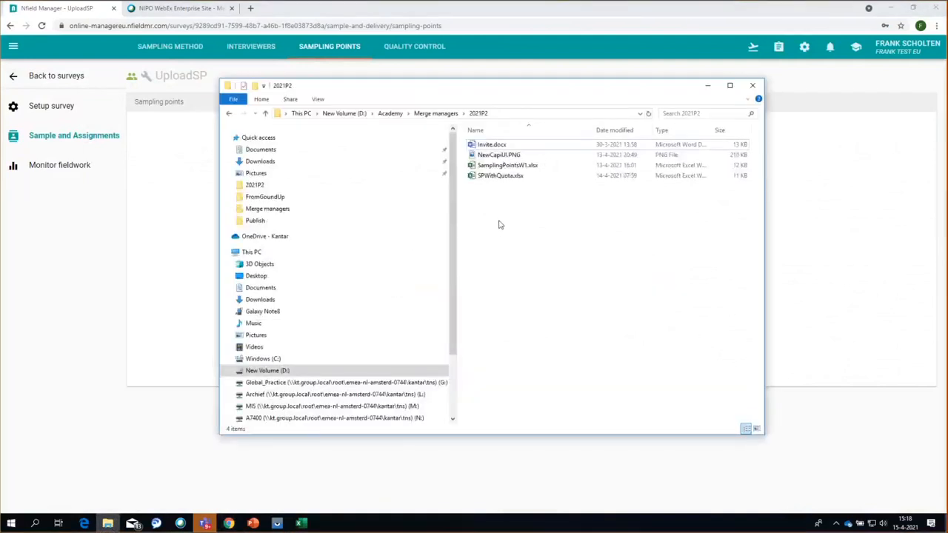
drag(491, 177, 595, 276)
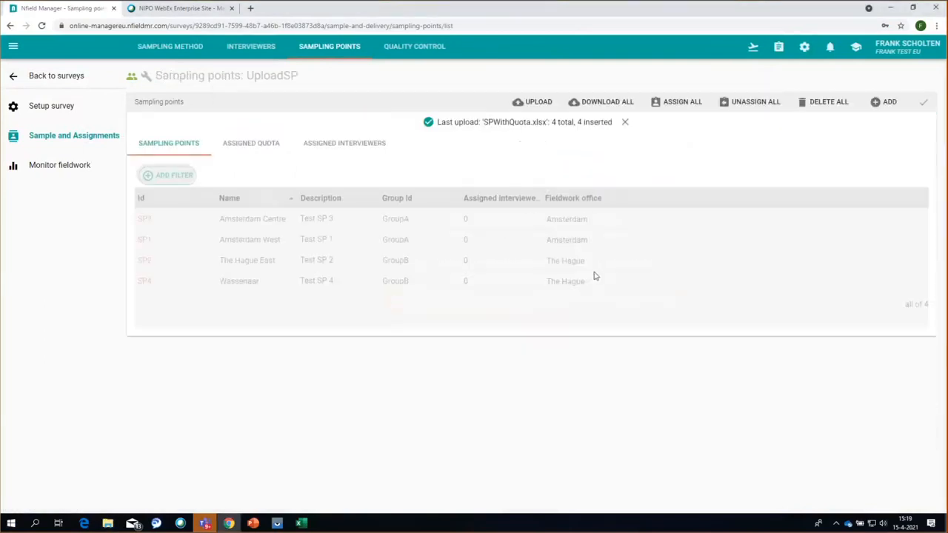
- Filter interviewers by Display name contains 'F' and assign both matches to SP3
click(624, 124)
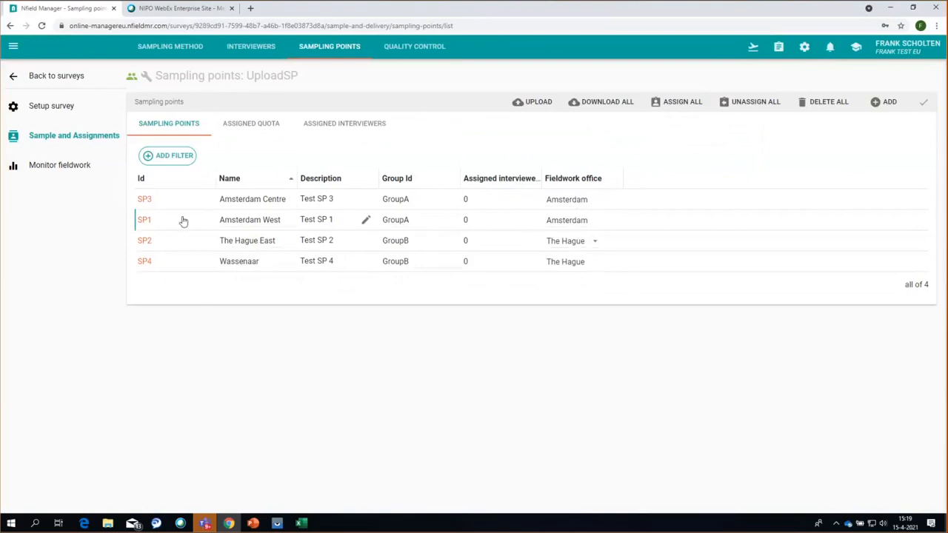
click(145, 199)
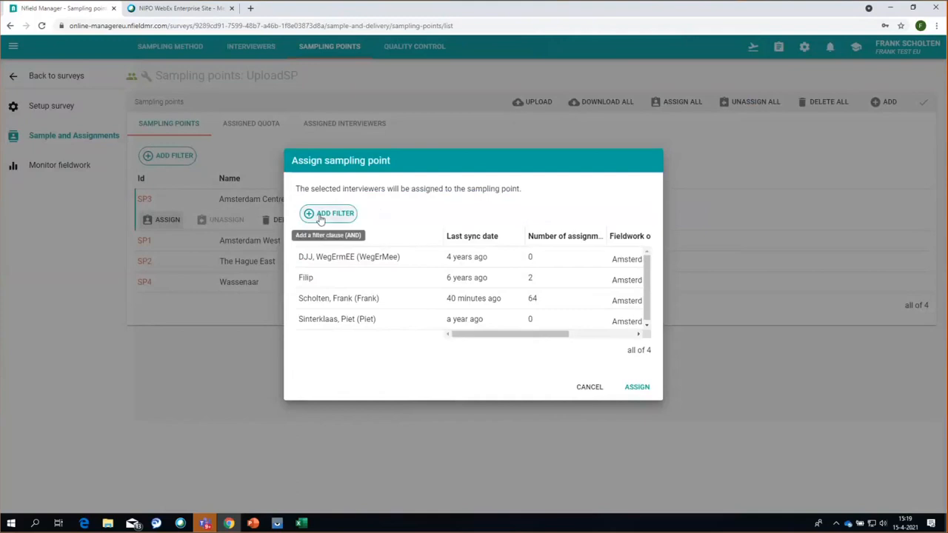
click(320, 216)
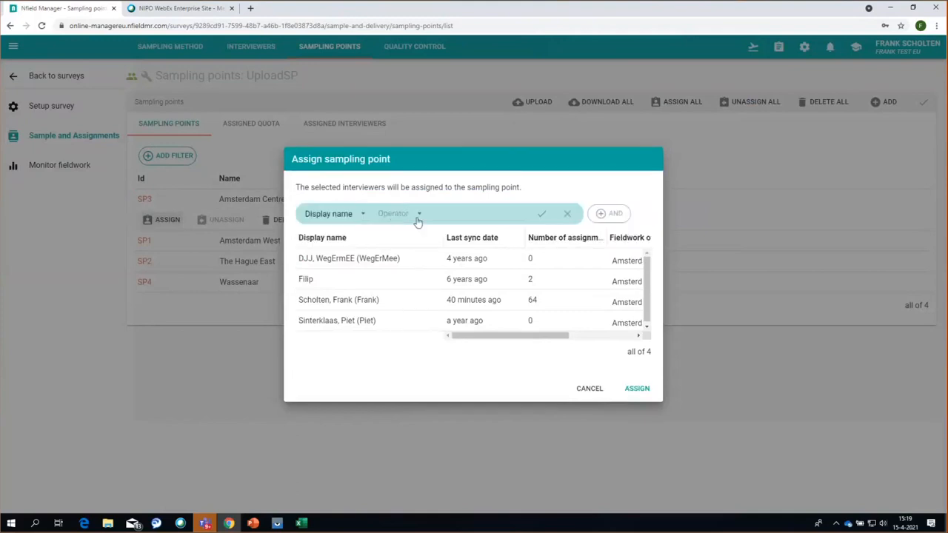
click(414, 222)
click(408, 215)
click(462, 215)
text(F)
click(543, 216)
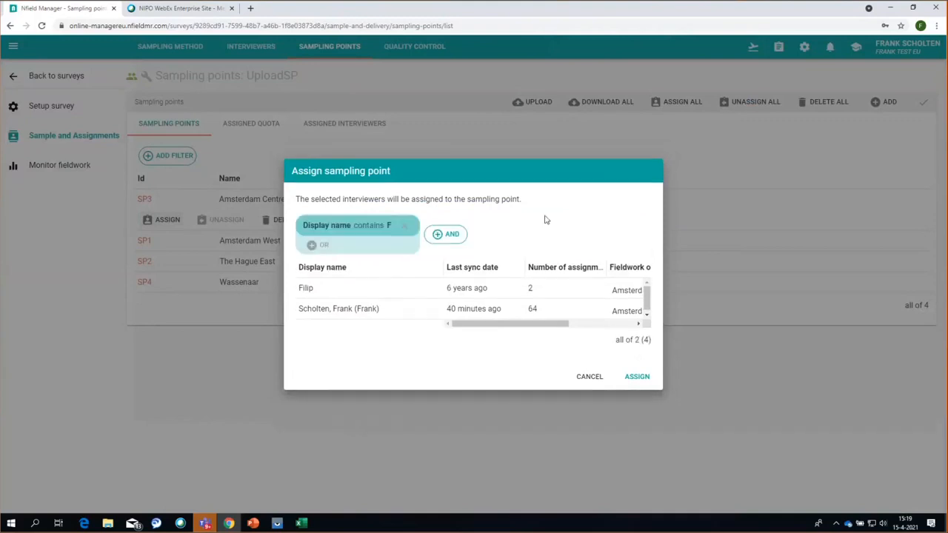
click(639, 376)
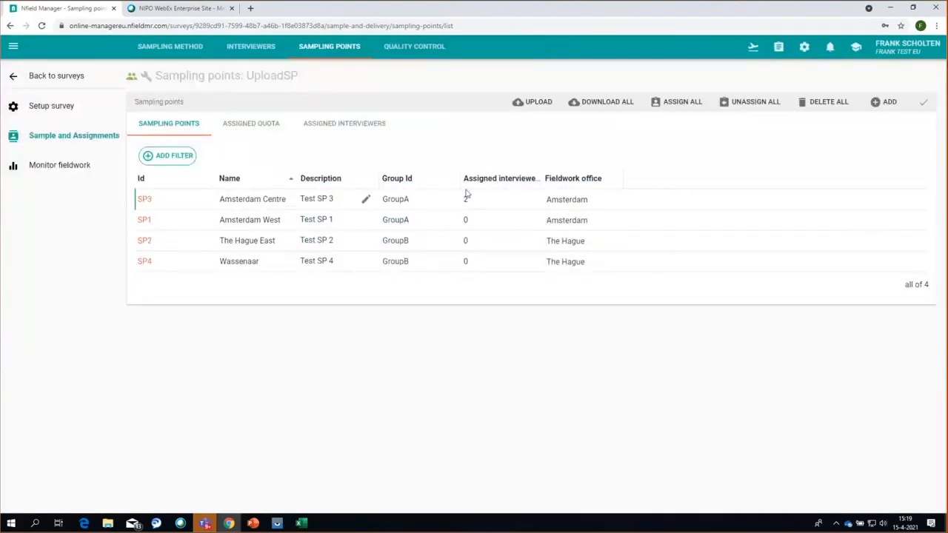
- Filter interviewers by Display name contains 'FR' and assign the single match to SP1
click(146, 221)
click(165, 246)
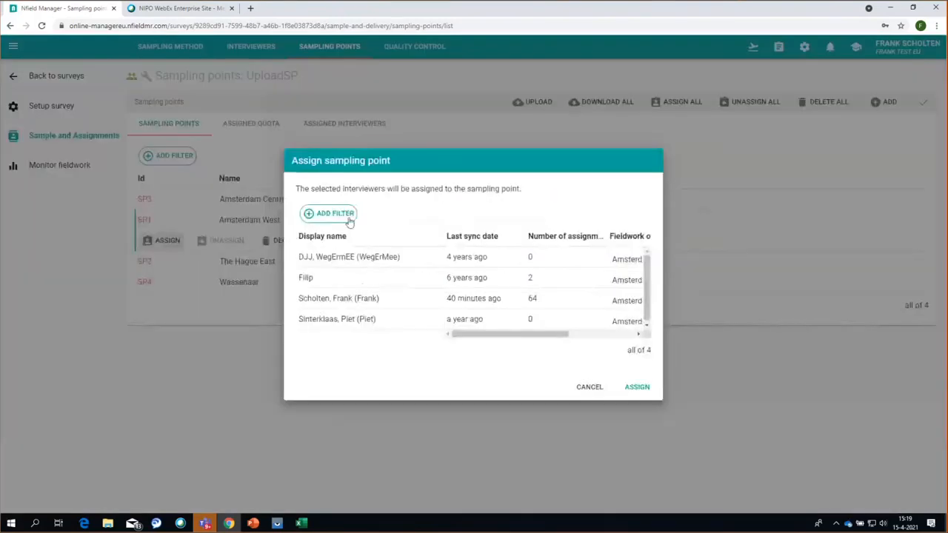
click(326, 214)
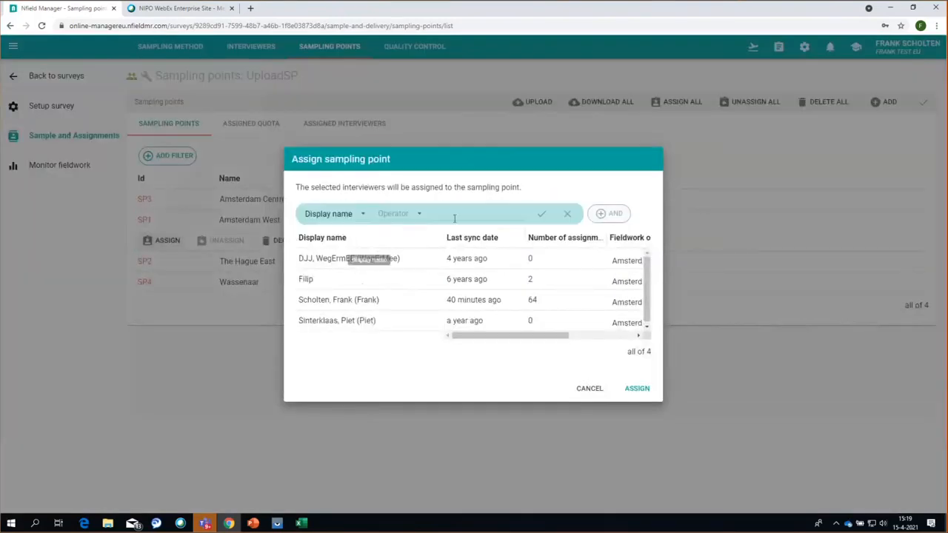
click(420, 215)
click(394, 213)
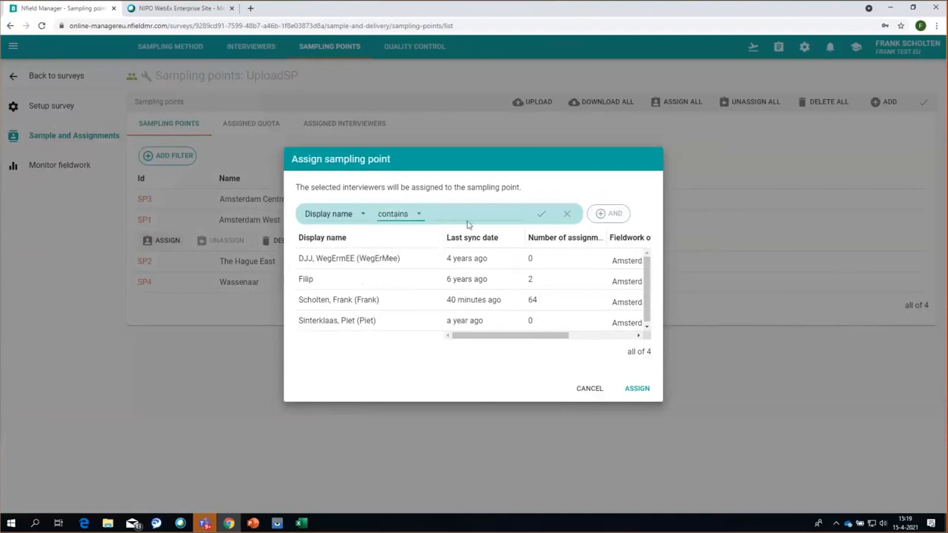
text(FR)
click(541, 214)
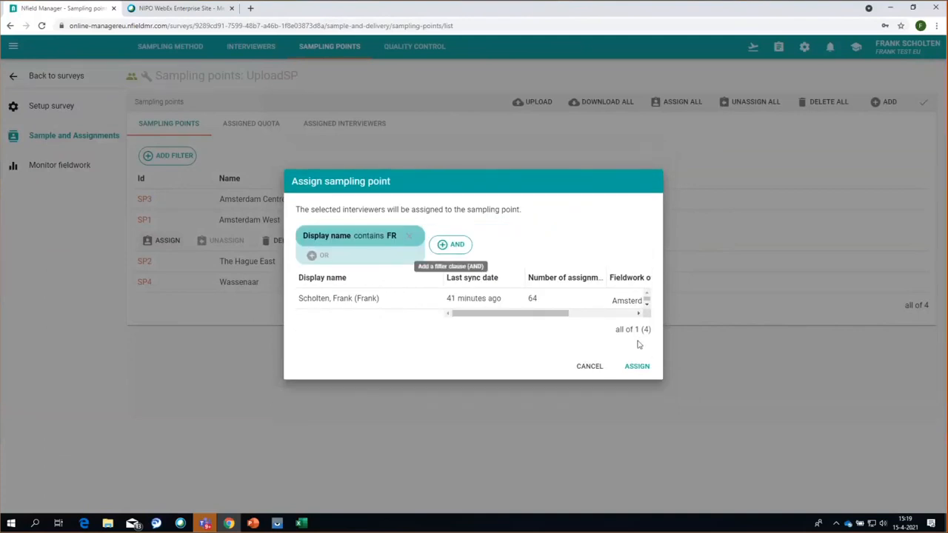
click(637, 368)
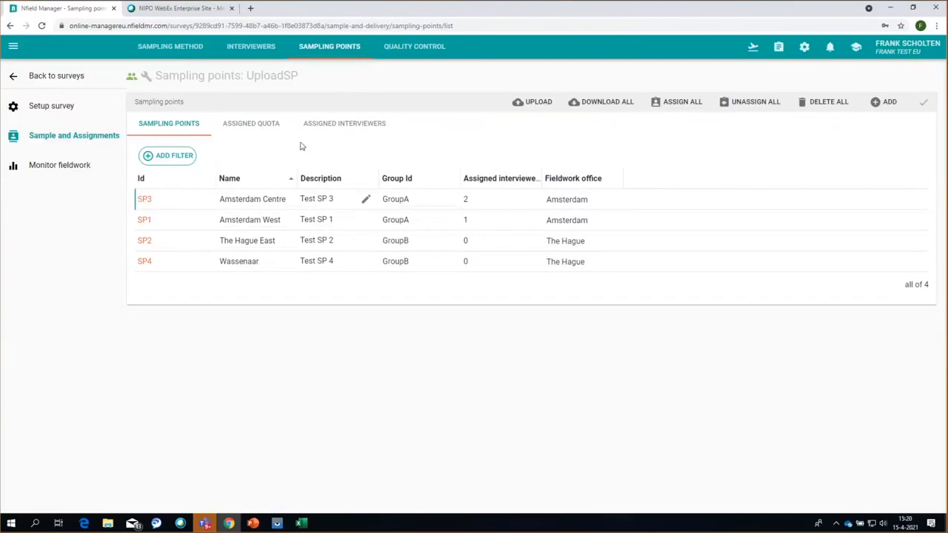
- Check the Assigned Interviewers view, then open the Assigned Quota page with Male/Female and Young/Old targets
click(349, 126)
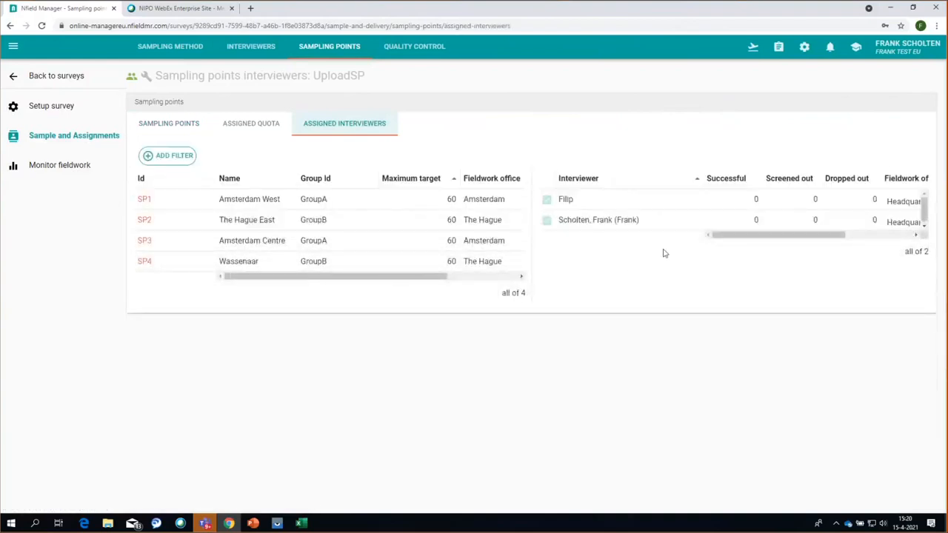
click(177, 128)
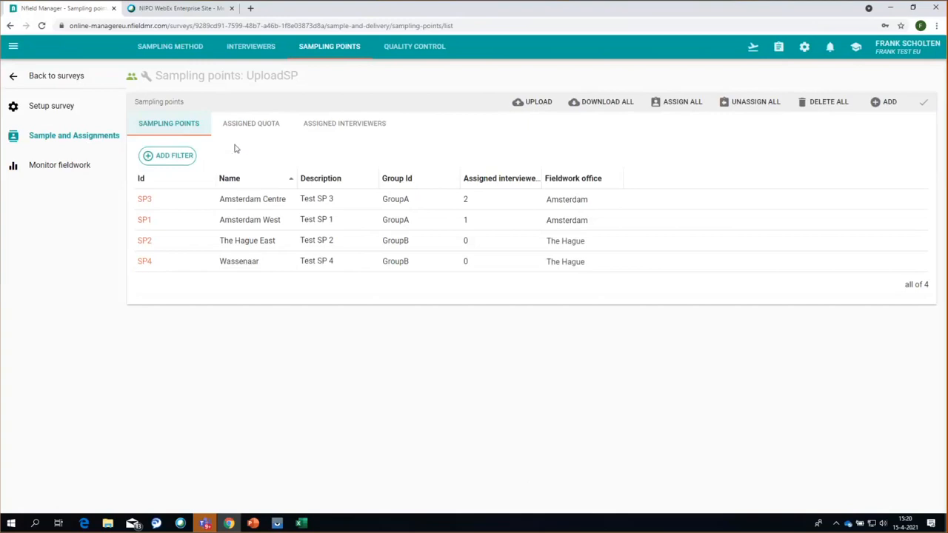
click(248, 126)
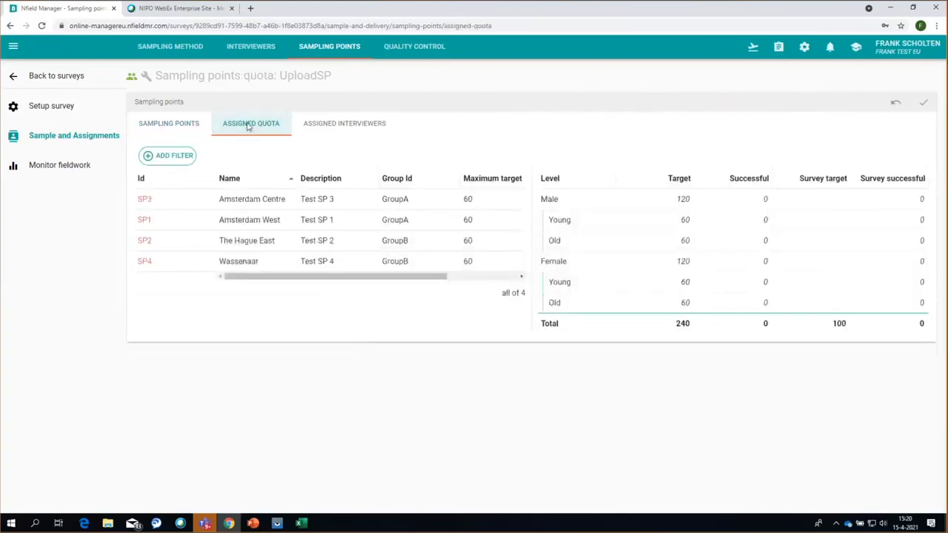
- Inspect the Male and Male/Young quota rows and SP3's own quota targets, then list the survey's interviewers
click(709, 201)
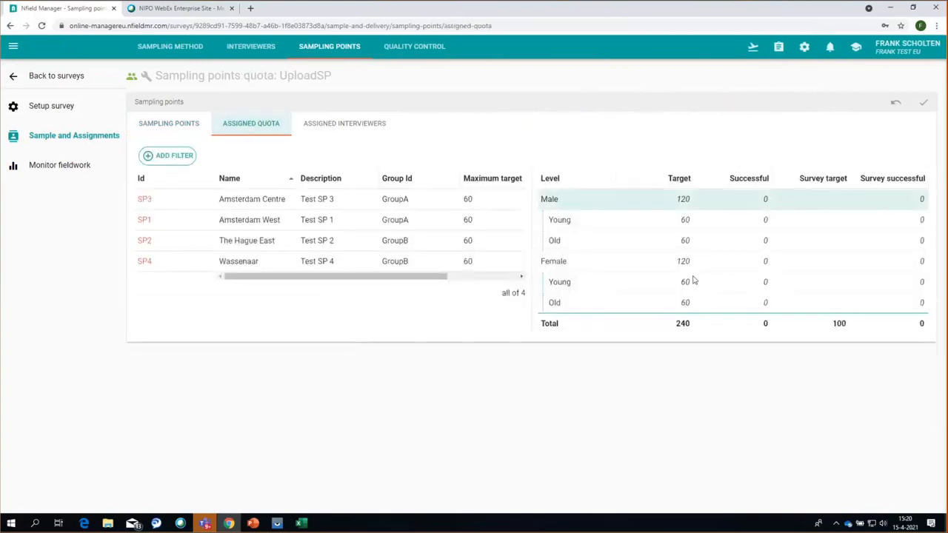
click(709, 221)
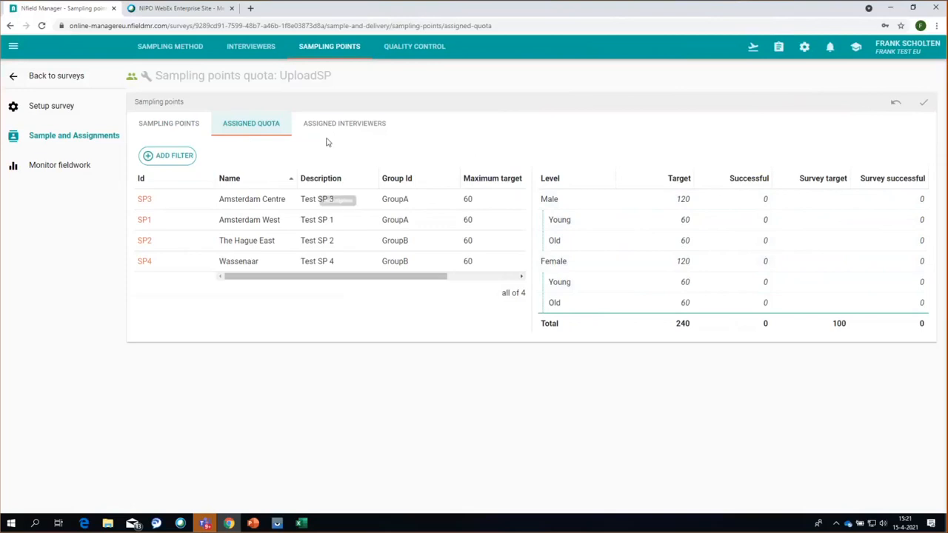
click(141, 201)
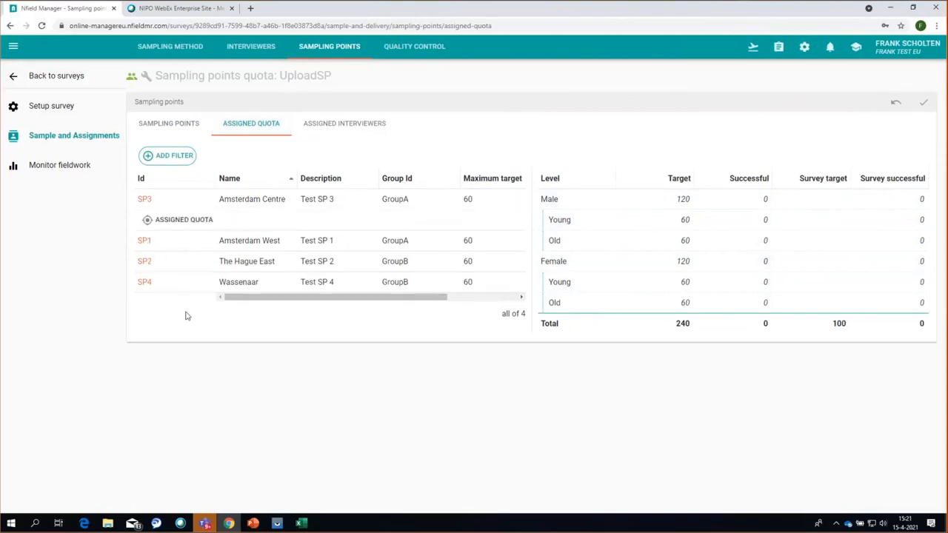
click(170, 224)
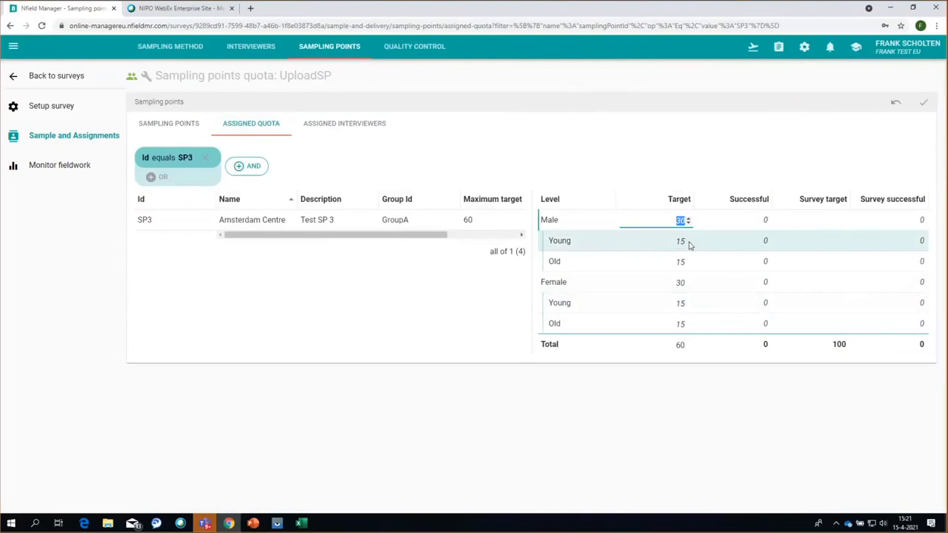
click(251, 46)
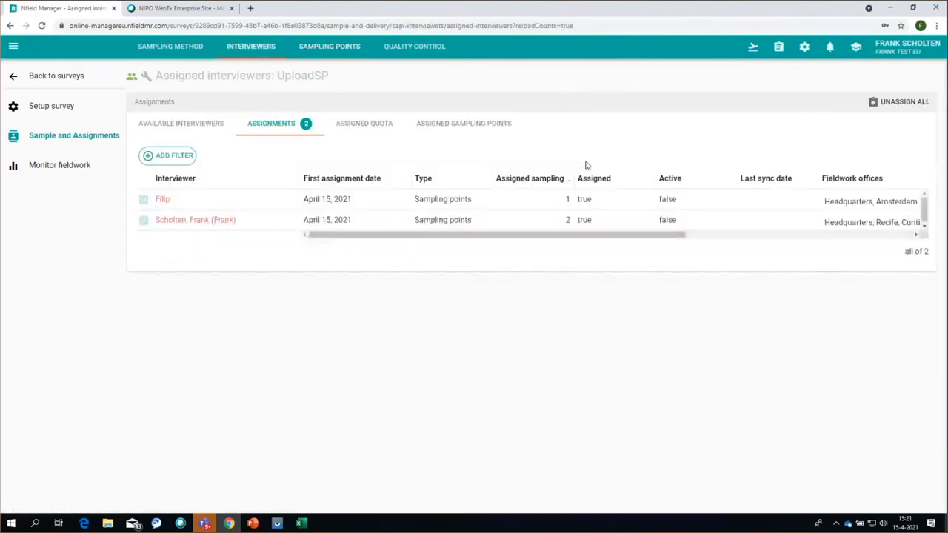
- Check the first interviewer's assigned sampling points, then view the interviewers' assigned quota overview
click(174, 208)
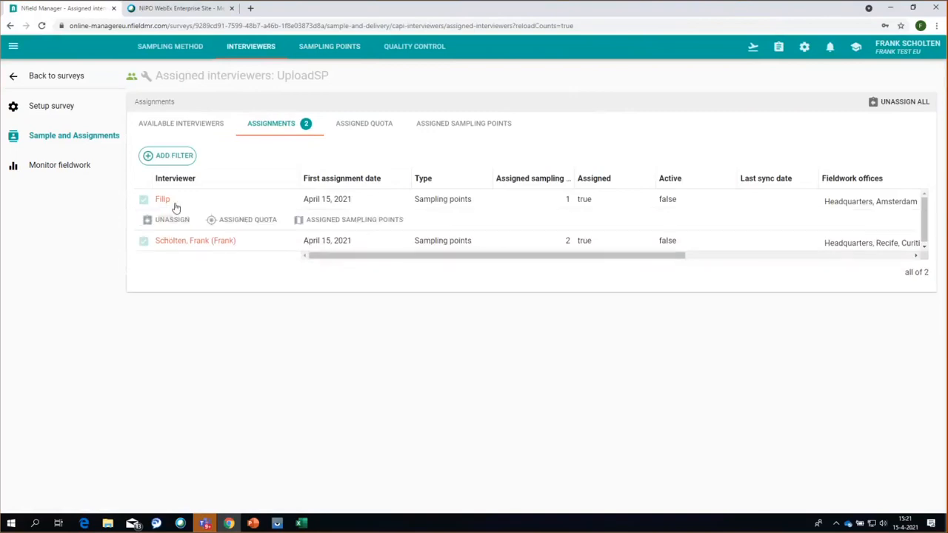
click(336, 221)
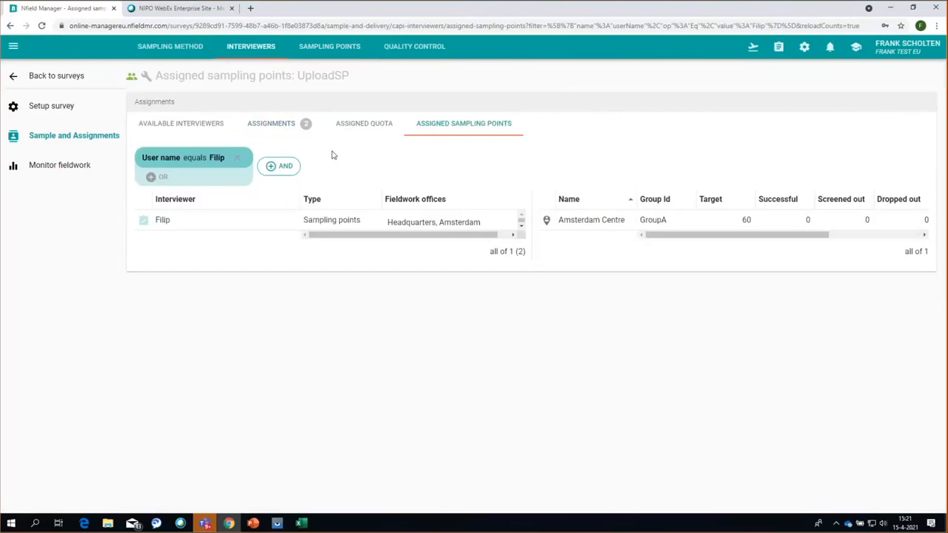
click(355, 124)
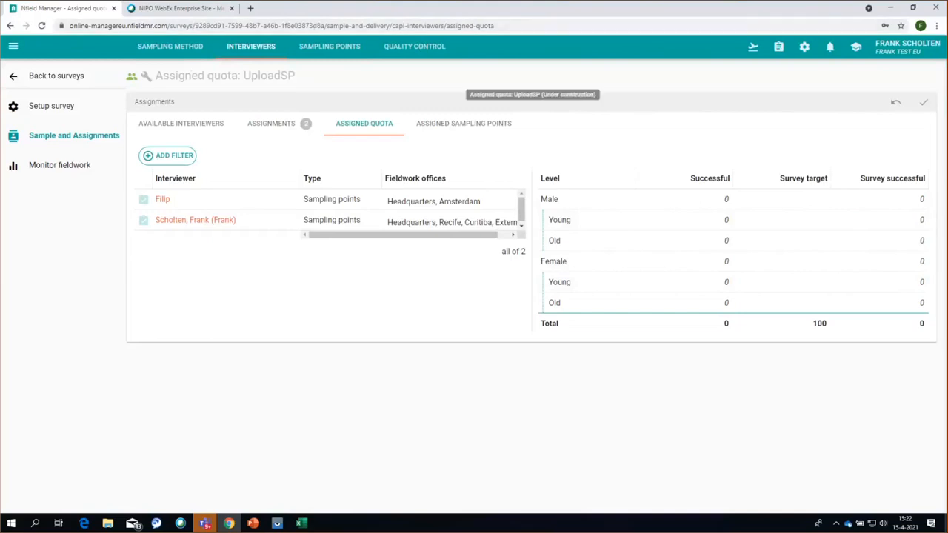
- Go back to UploadSP's sampling points list via the Sampling Method page
drag(56, 125, 49, 137)
click(69, 140)
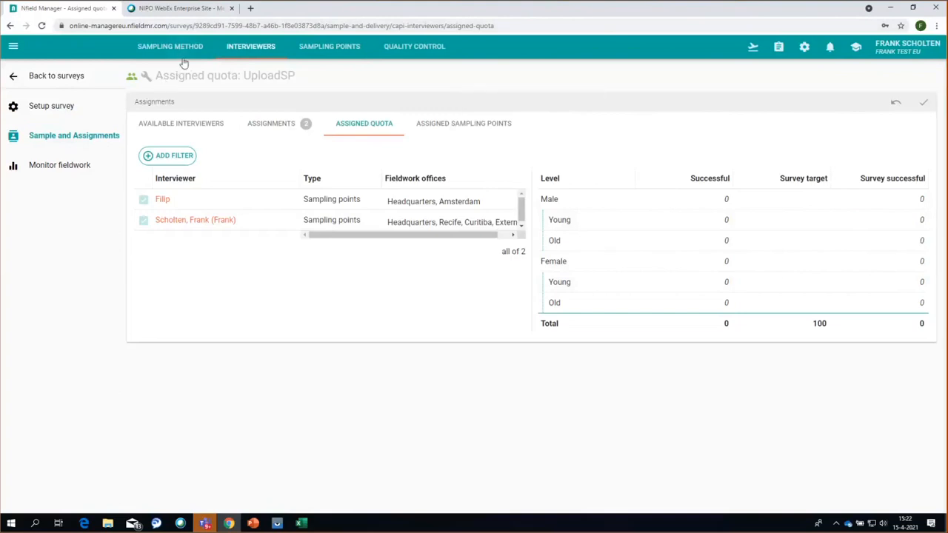
click(61, 142)
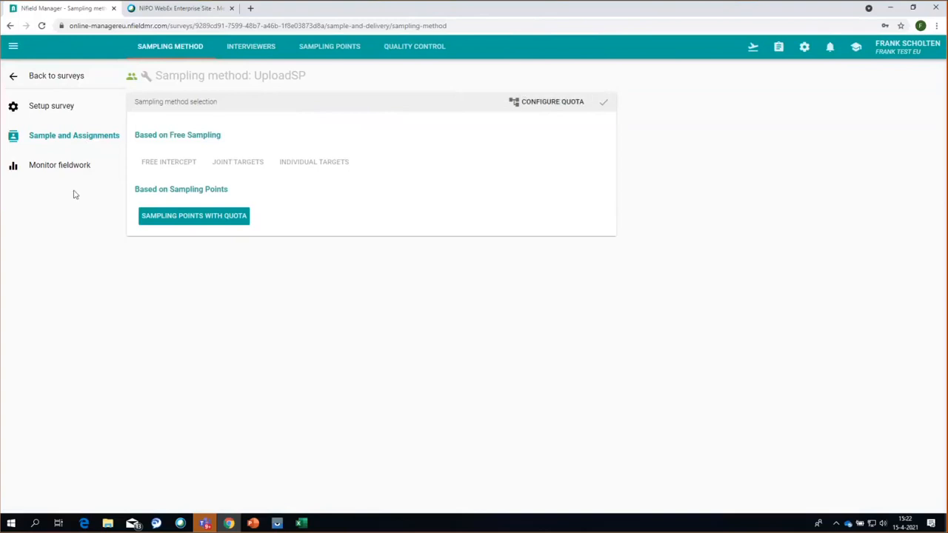
click(348, 52)
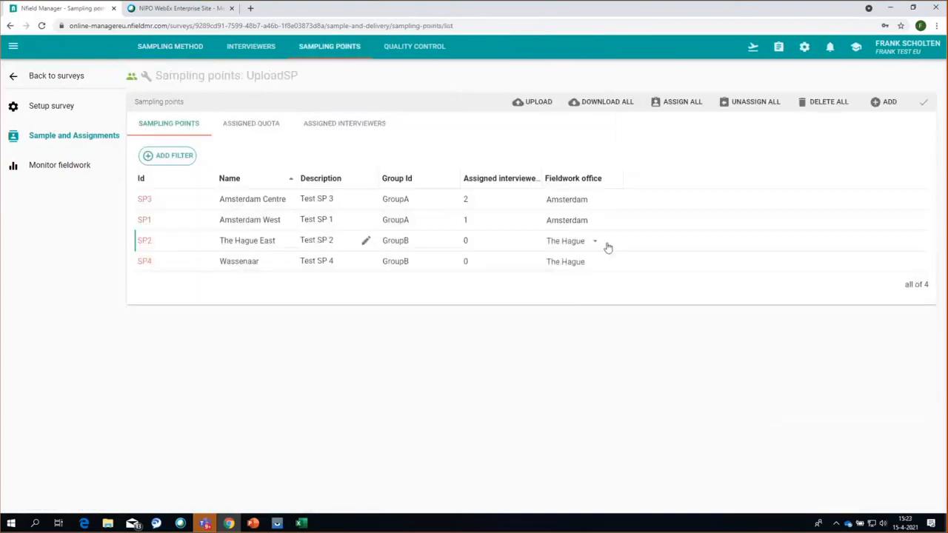
- Inspect the SP3 and SP2 action rows, then open the survey's questionnaire settings under Setup survey
click(147, 203)
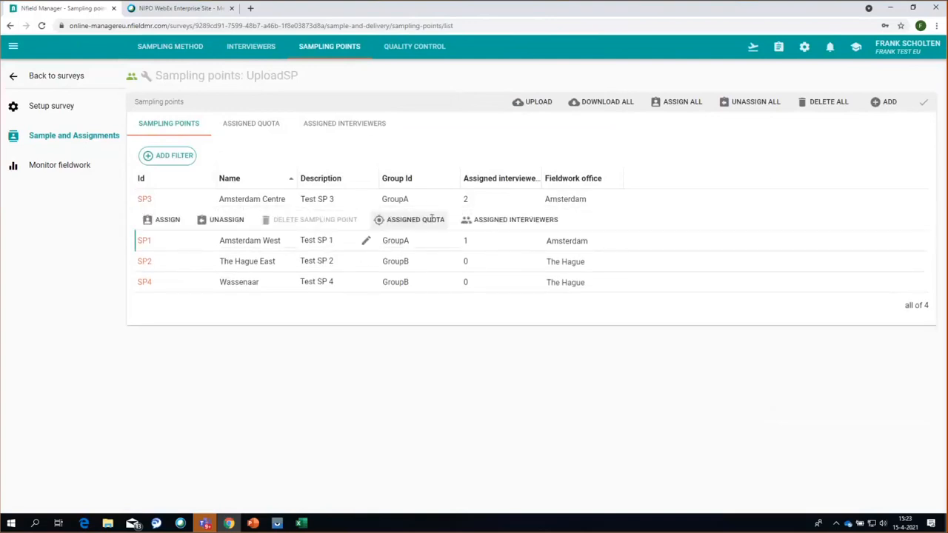
mouse_move(280, 226)
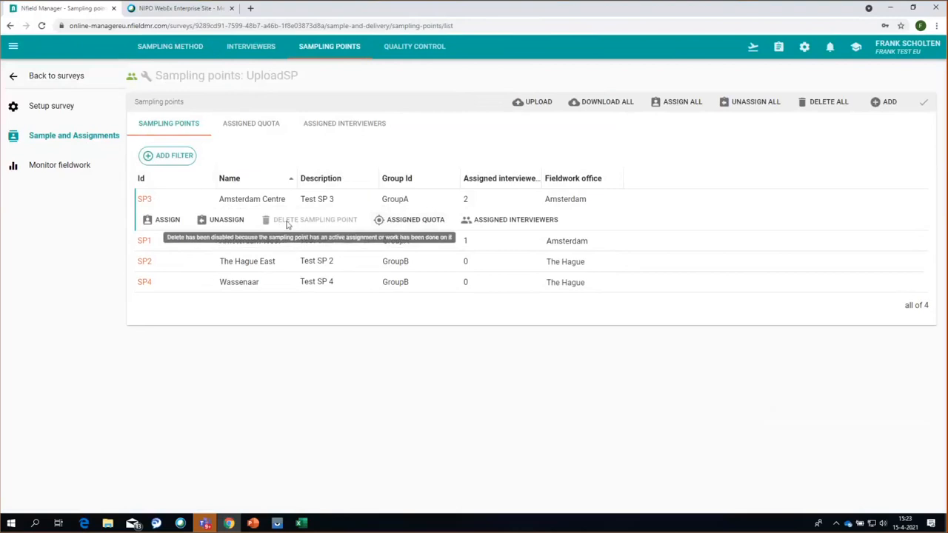
click(153, 267)
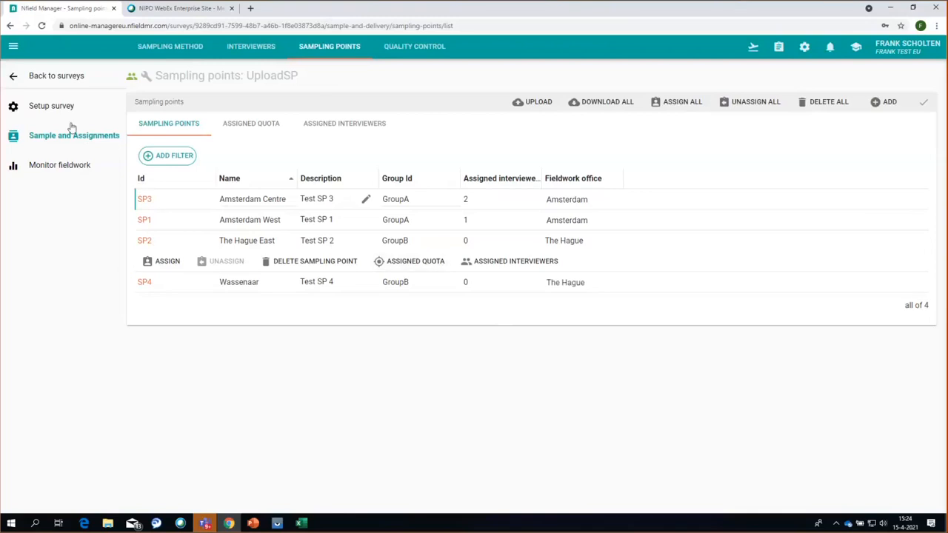
click(51, 106)
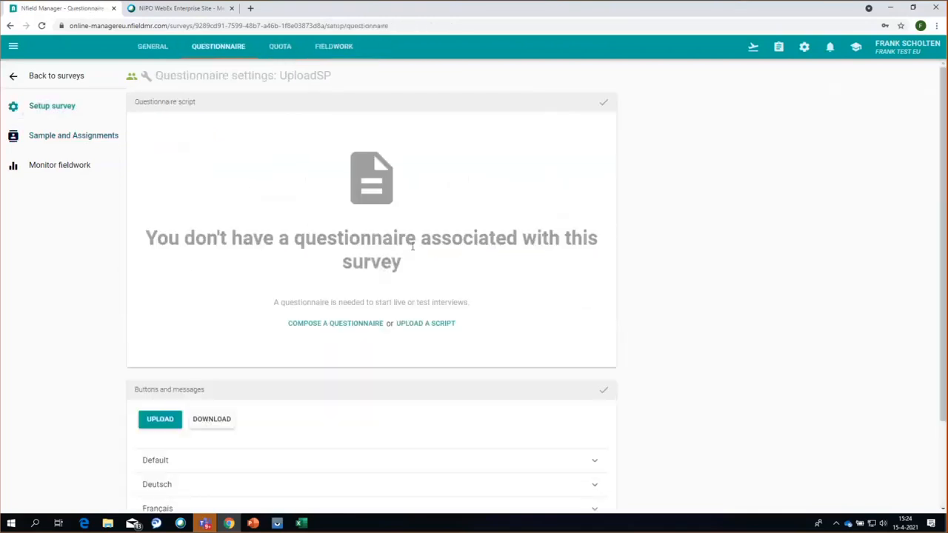
- Upload Vers1q from the Publish folder as UploadSP's questionnaire script
click(417, 326)
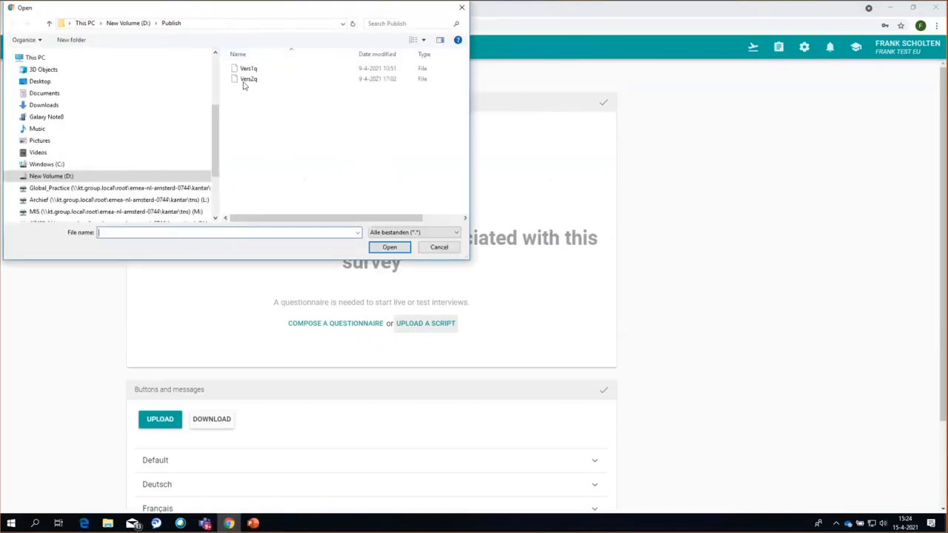
click(248, 68)
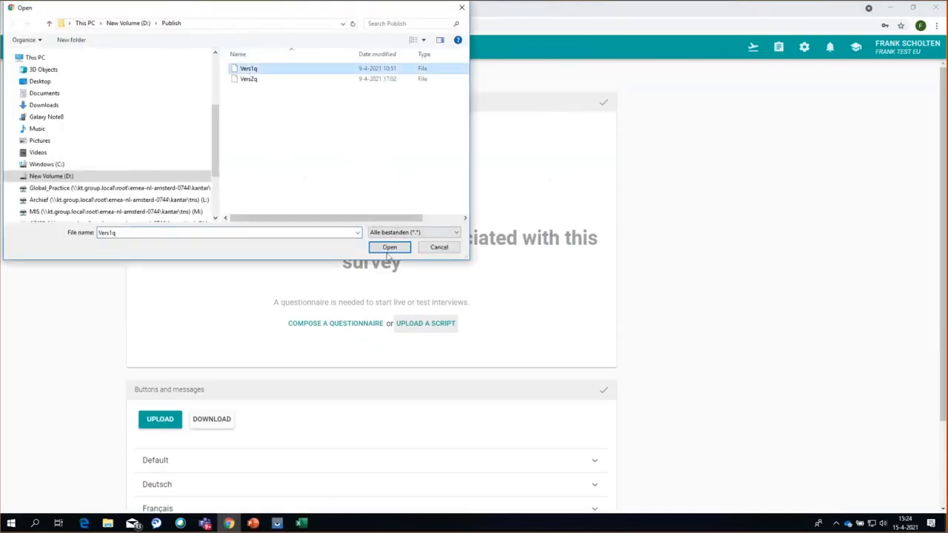
click(390, 248)
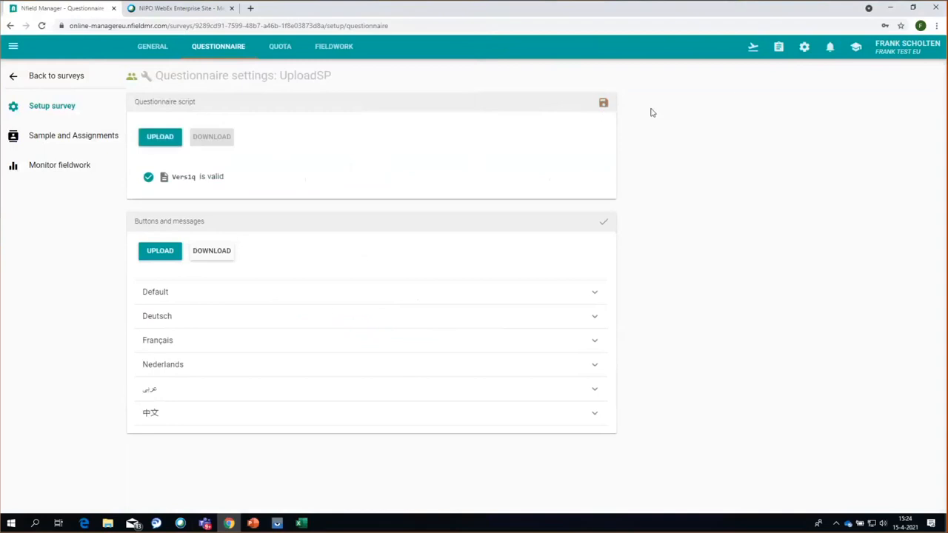
- Publish the UploadSP survey from the Test and Launch options
click(753, 47)
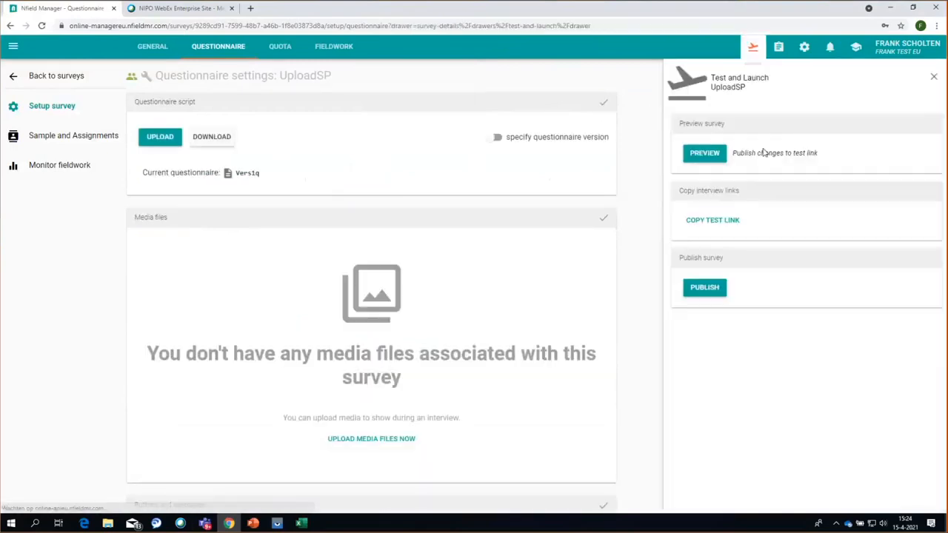
click(696, 292)
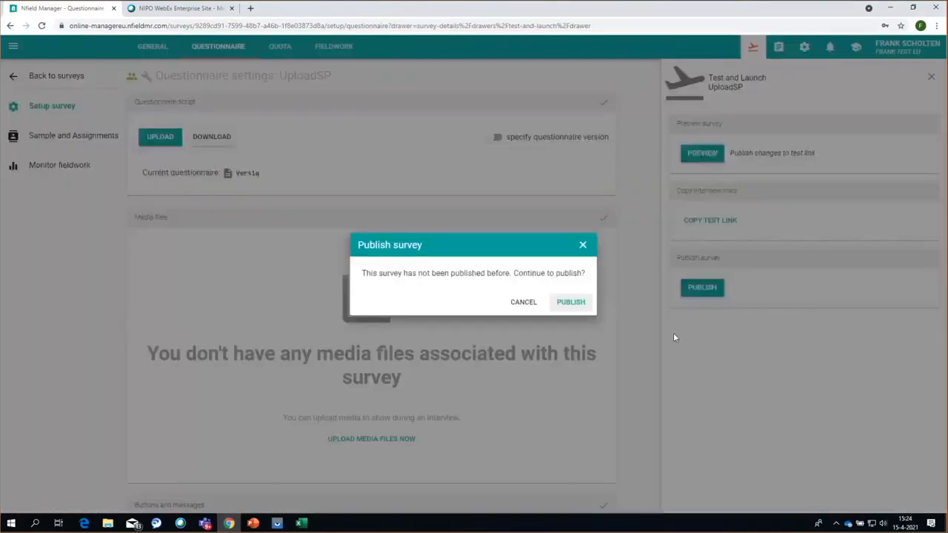
click(565, 301)
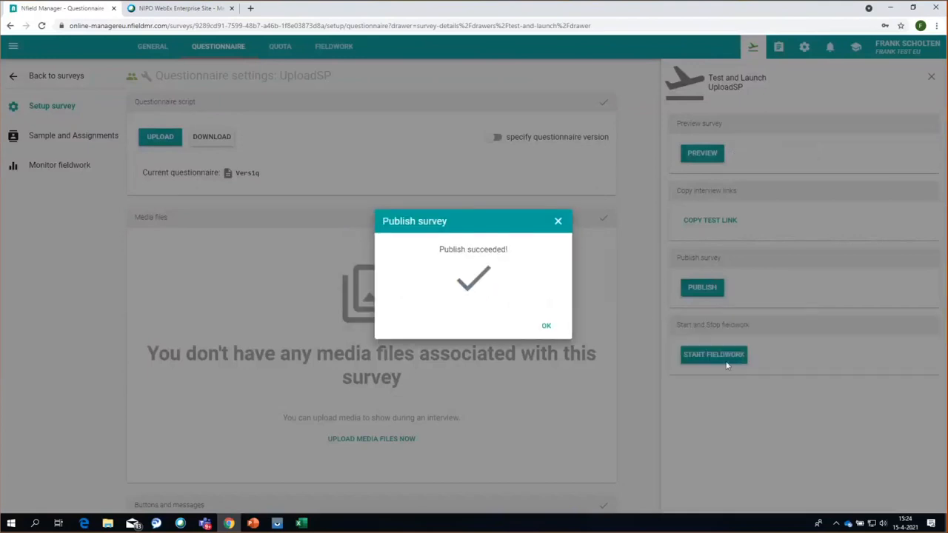
click(544, 328)
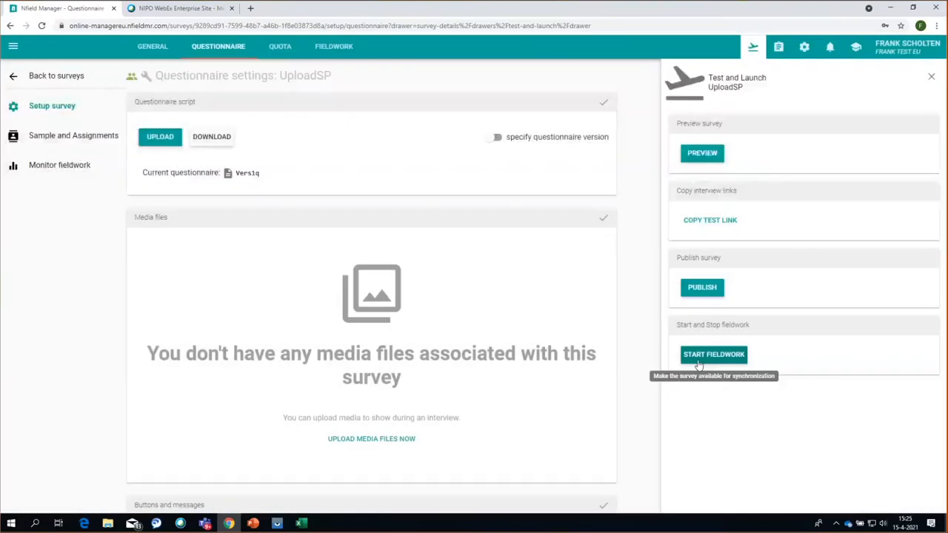
- Start fieldwork for the UploadSP survey
click(698, 360)
click(523, 301)
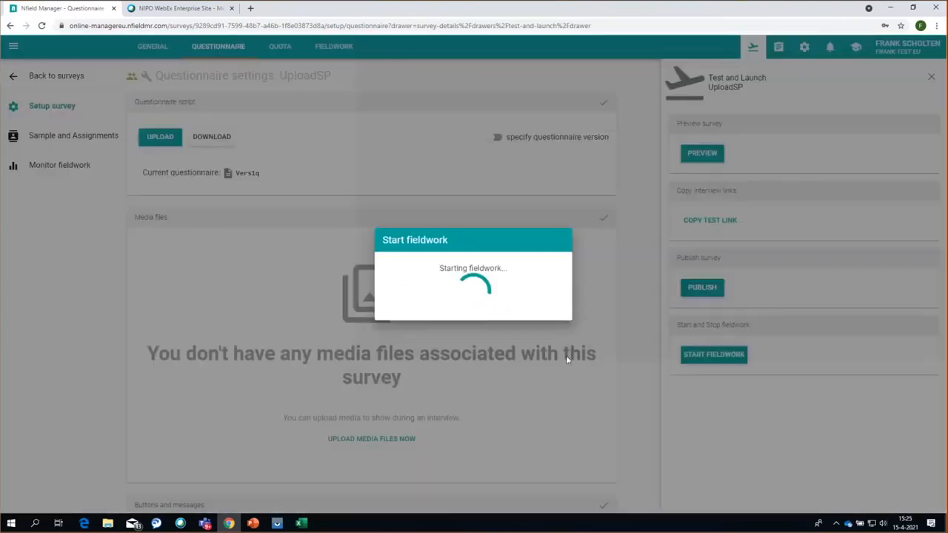
click(559, 330)
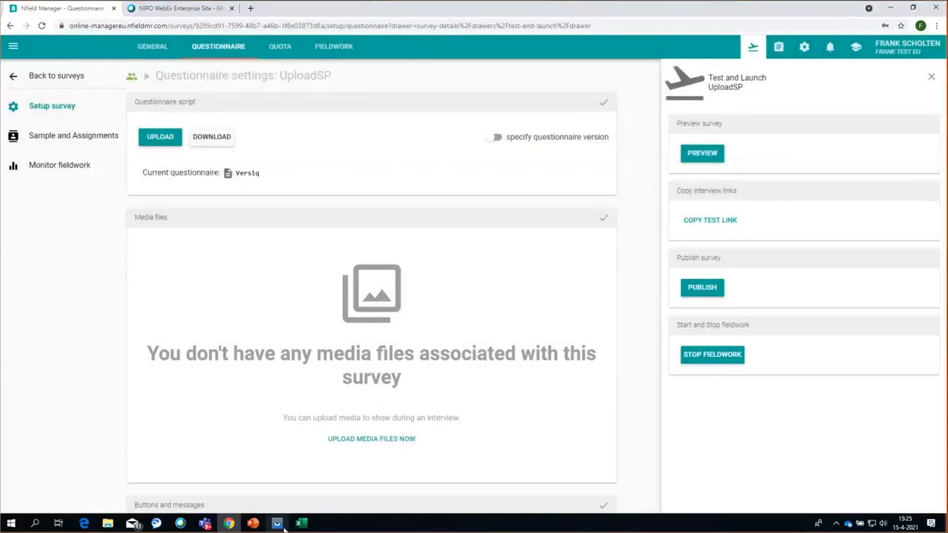
- Bring up the mirrored phone and sync the Fieldwork app with the server
mouse_move(280, 523)
click(320, 490)
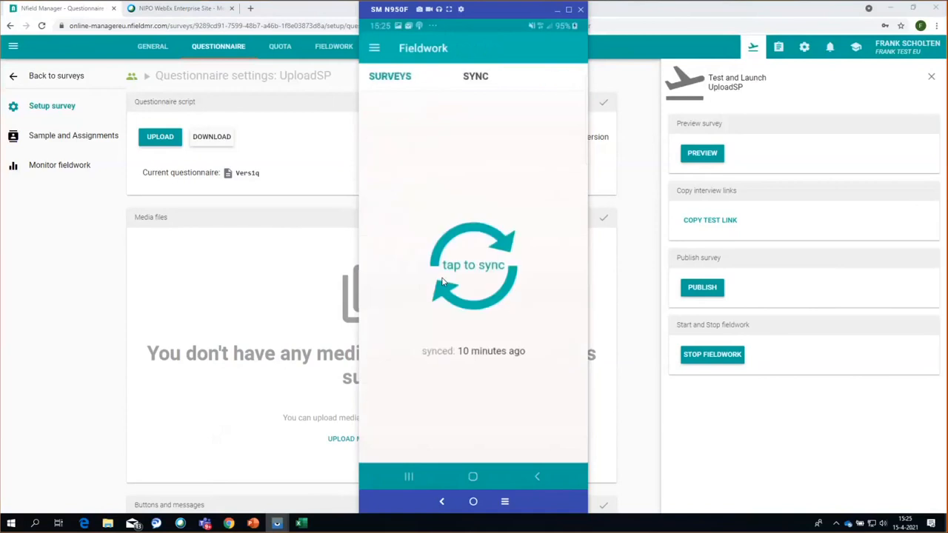
click(442, 281)
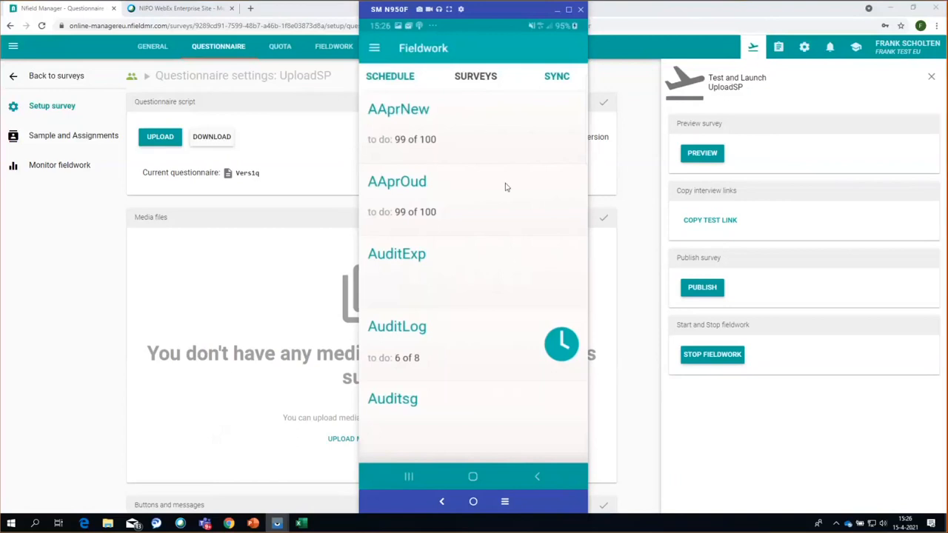
- Check UploadSP's synced details showing 120 to do, then return to the surveys list
scroll(504, 186, down, 3)
scroll(489, 267, down, 1)
scroll(488, 267, down, 2)
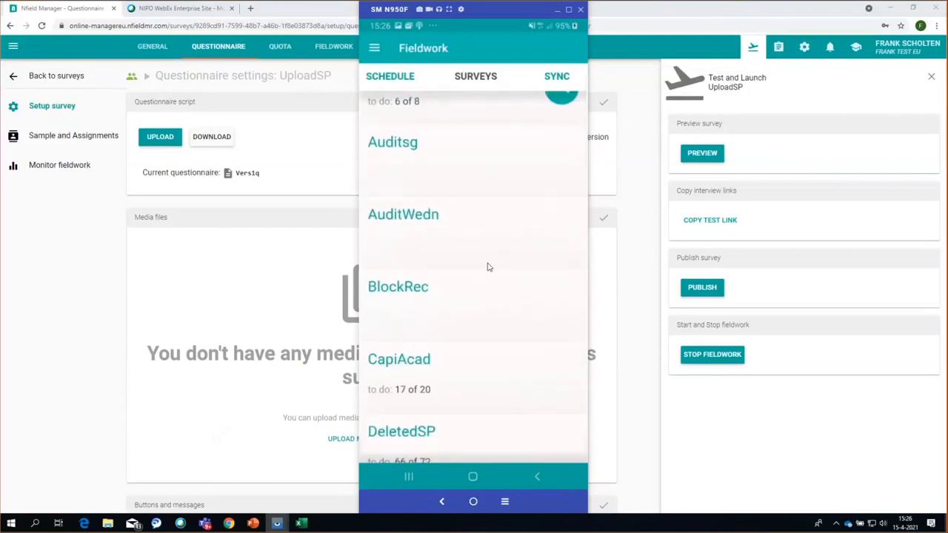
scroll(482, 263, down, 5)
scroll(482, 264, down, 6)
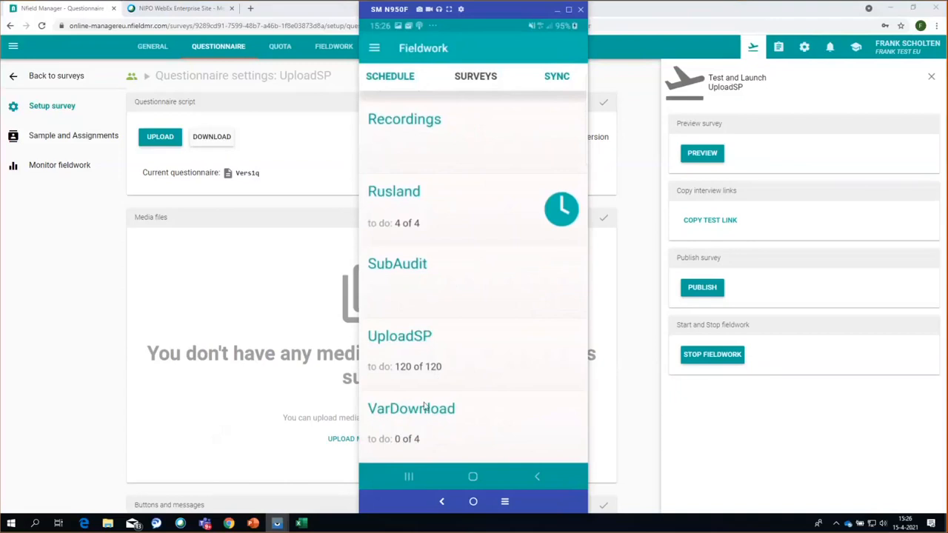
click(403, 357)
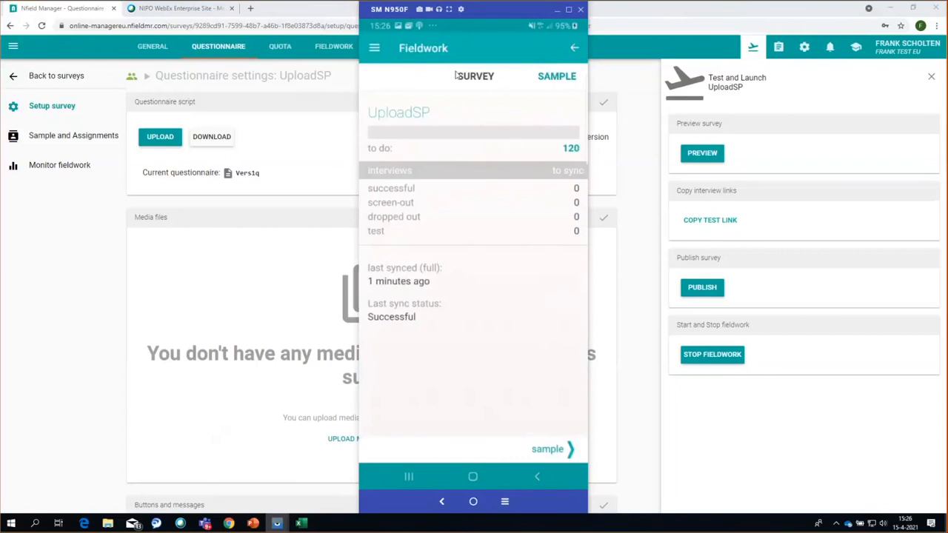
click(574, 49)
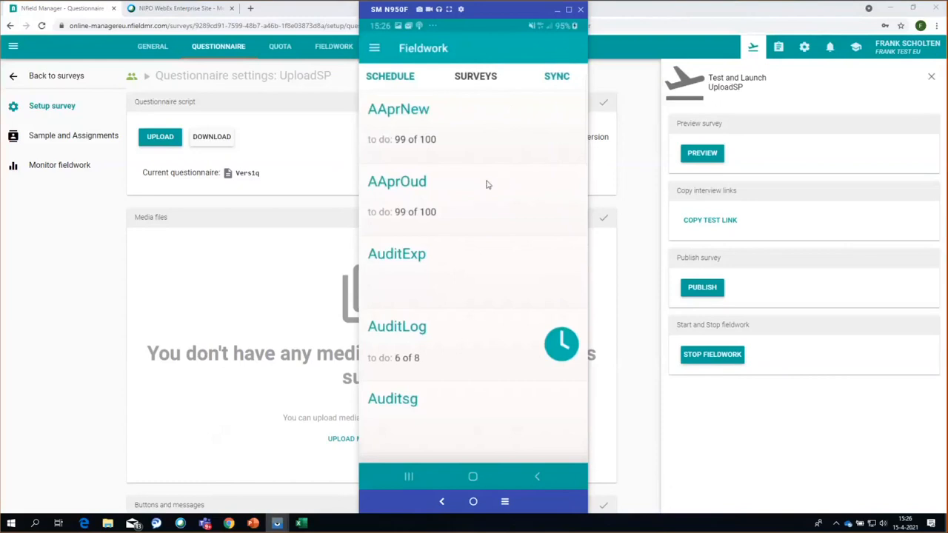
- Open the Fieldwork app's Settings to view the Diagnostics options with Debug logging
click(375, 49)
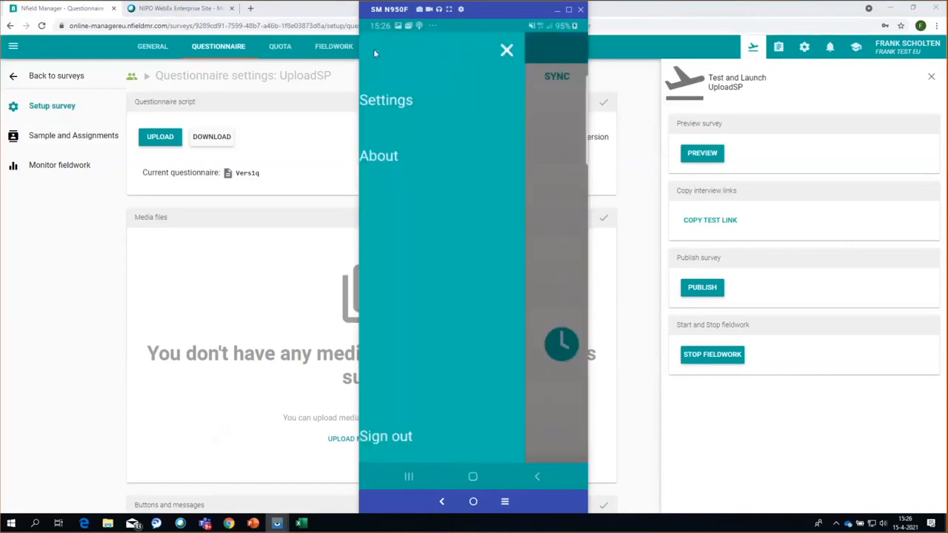
click(418, 99)
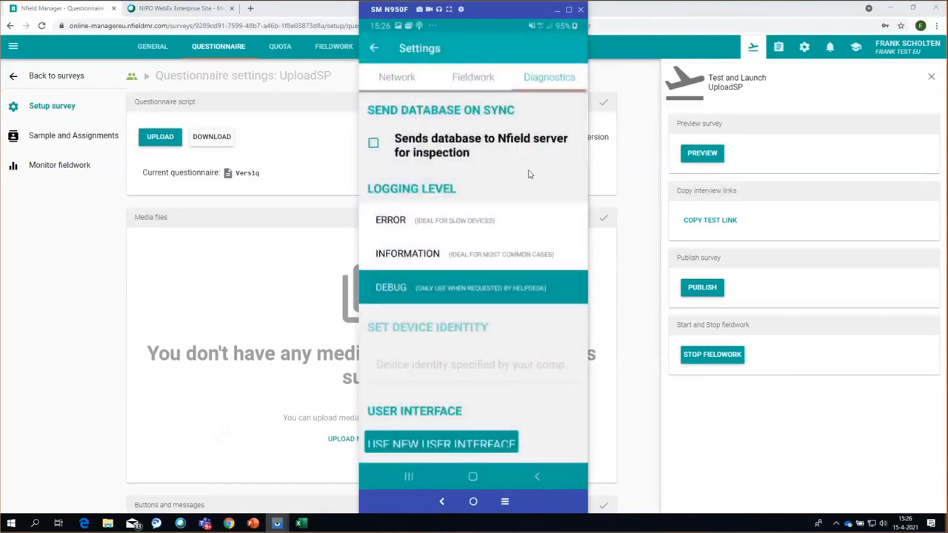
scroll(529, 173, down, 1)
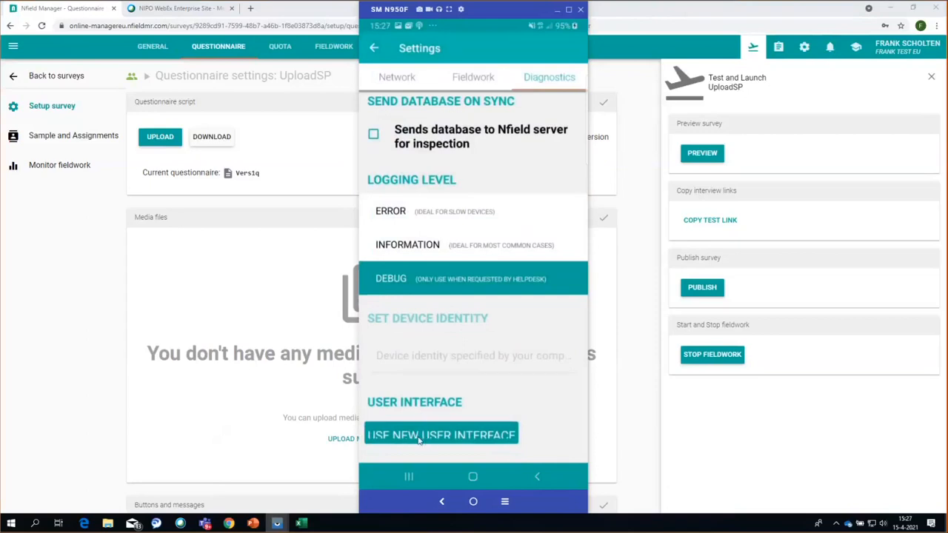
- Switch to the new user interface and open UploadSP's sample of Amsterdam West and Amsterdam Centre
click(440, 436)
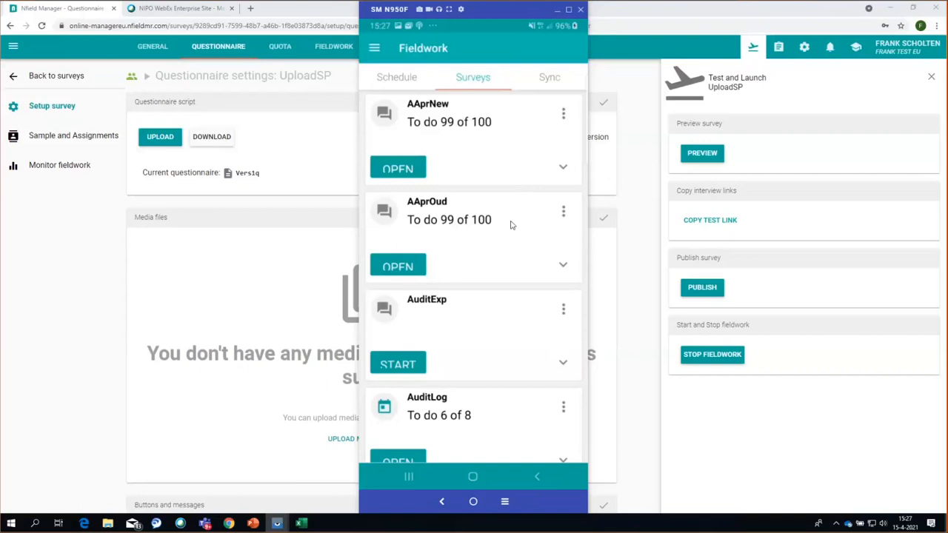
scroll(489, 234, down, 10)
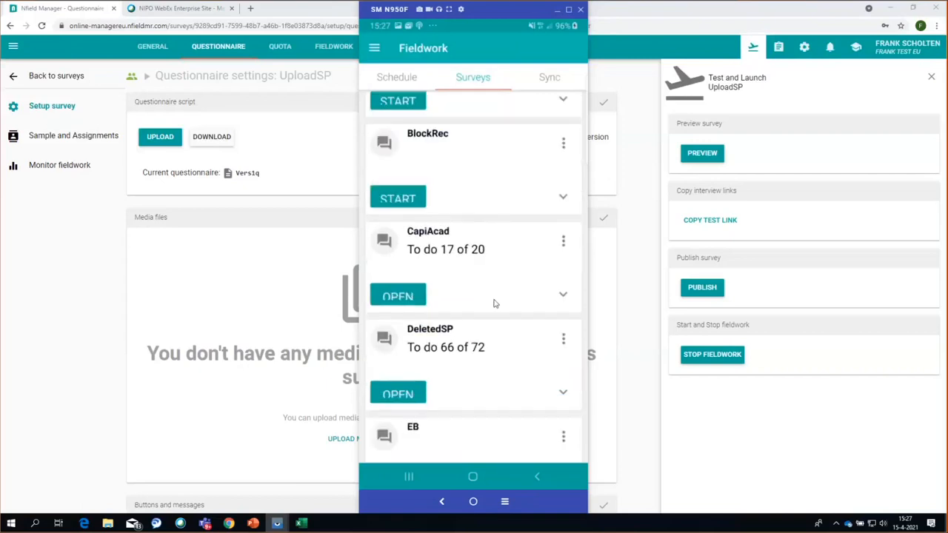
scroll(480, 308, down, 10)
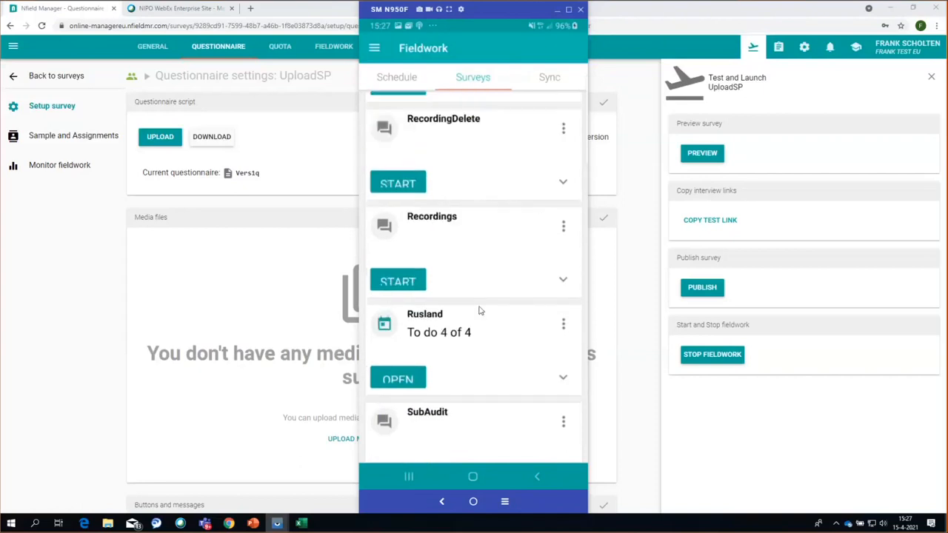
scroll(480, 312, up, 1)
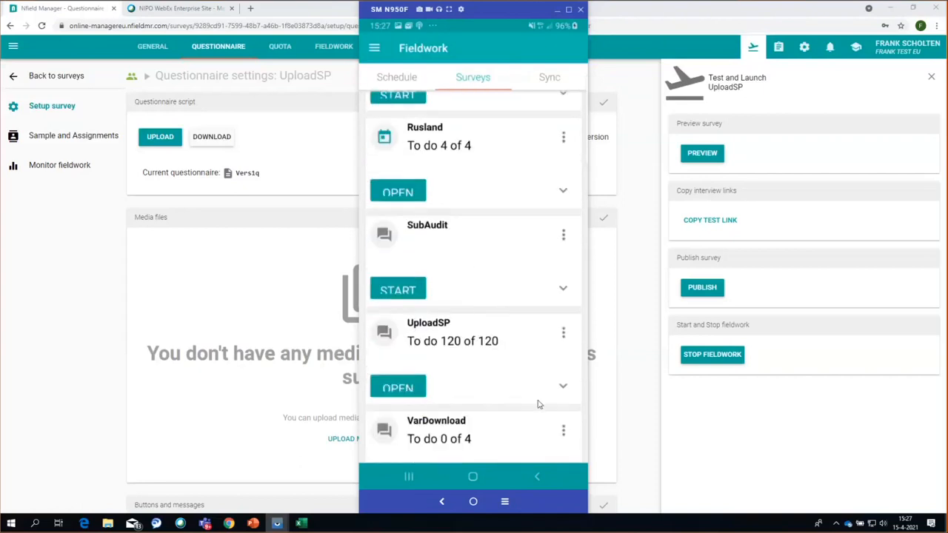
click(562, 389)
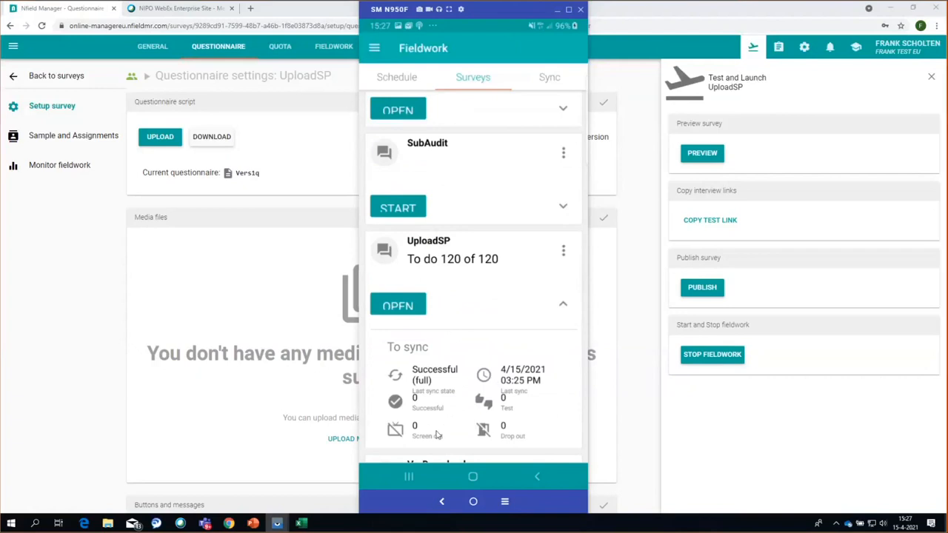
click(400, 311)
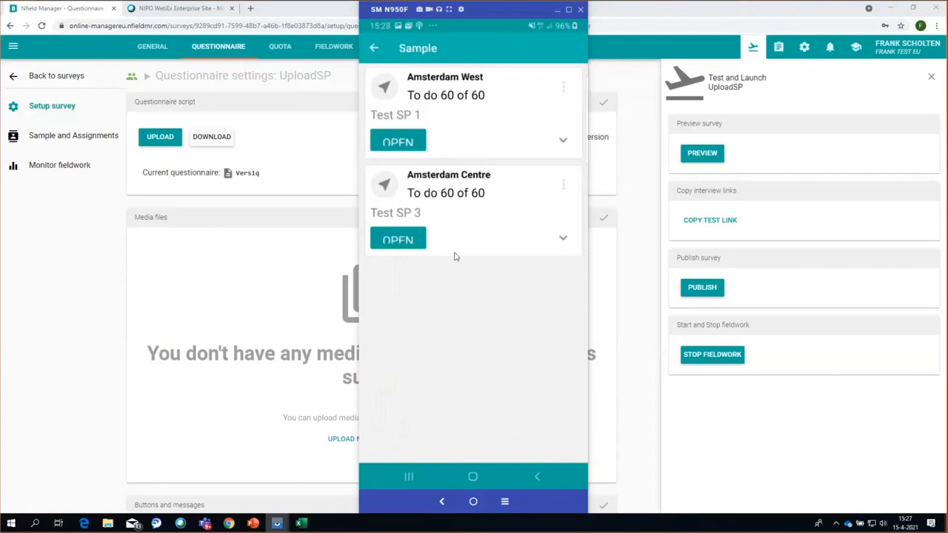
- Open Amsterdam West and expand the Gender quota and both Age quotas
click(398, 143)
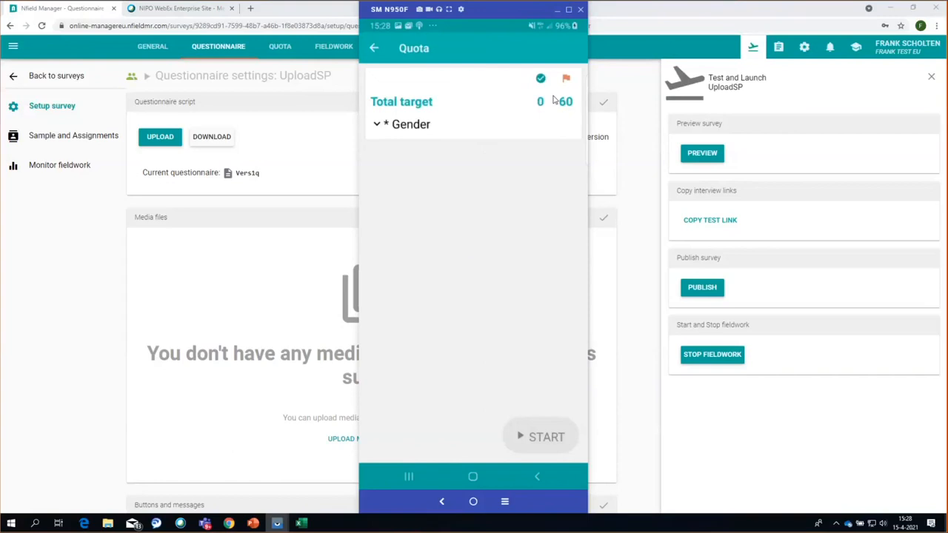
click(376, 126)
click(376, 126)
click(379, 127)
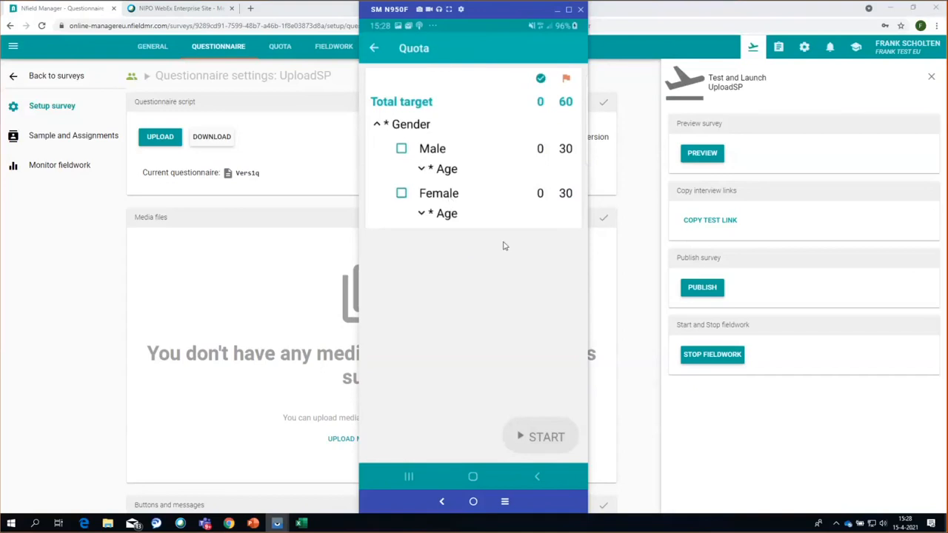
click(422, 168)
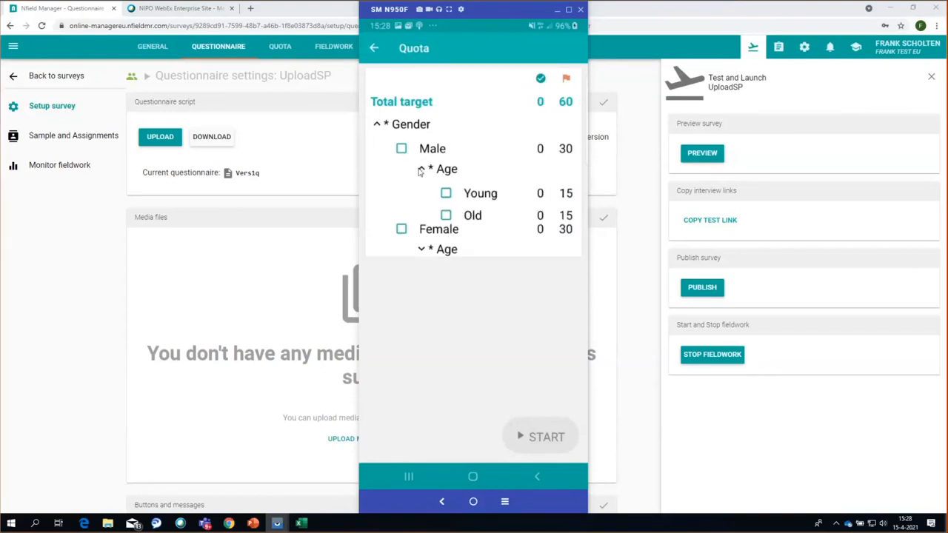
click(421, 258)
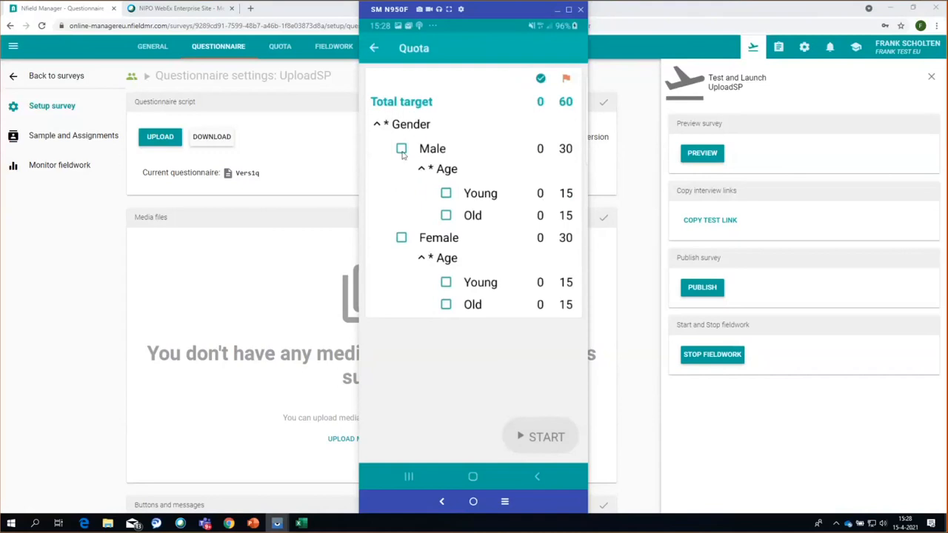
- Select the Male, Old quota cell and start the interview
click(429, 151)
click(446, 216)
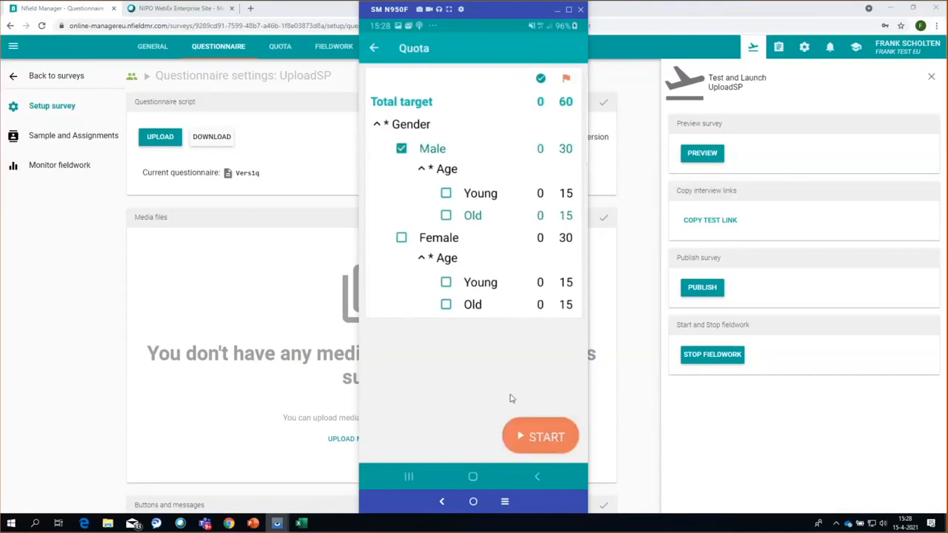
click(544, 437)
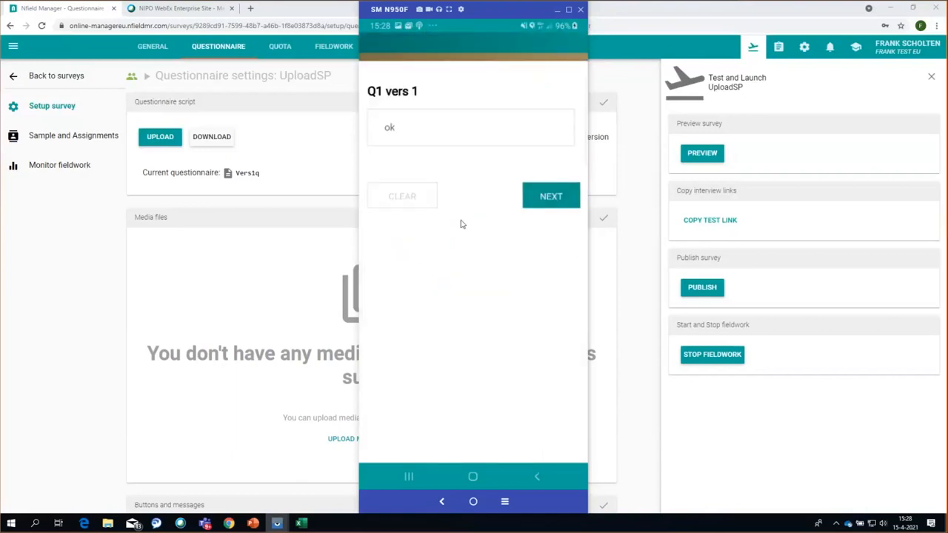
- Answer 'ok' to Q1, Q2 and Q3 to complete the Amsterdam West test interview
click(434, 144)
click(565, 198)
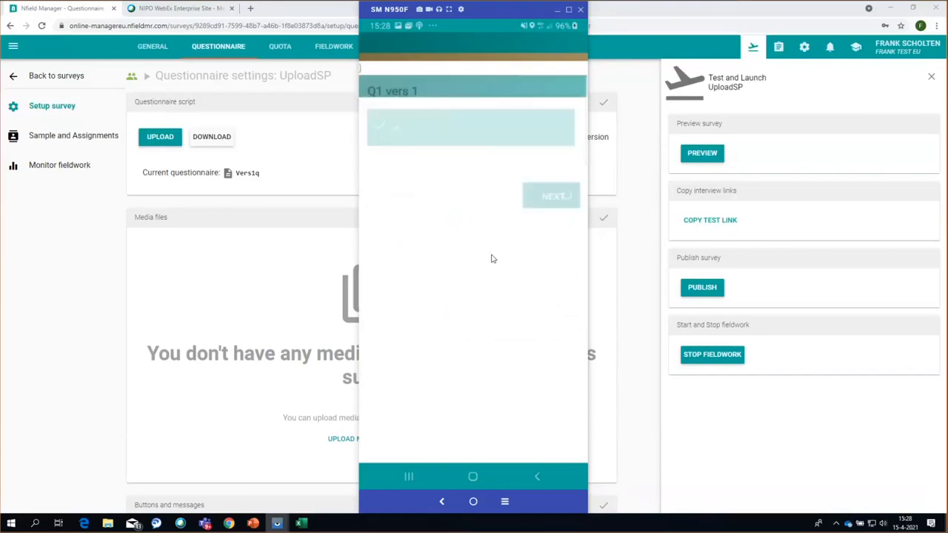
click(459, 133)
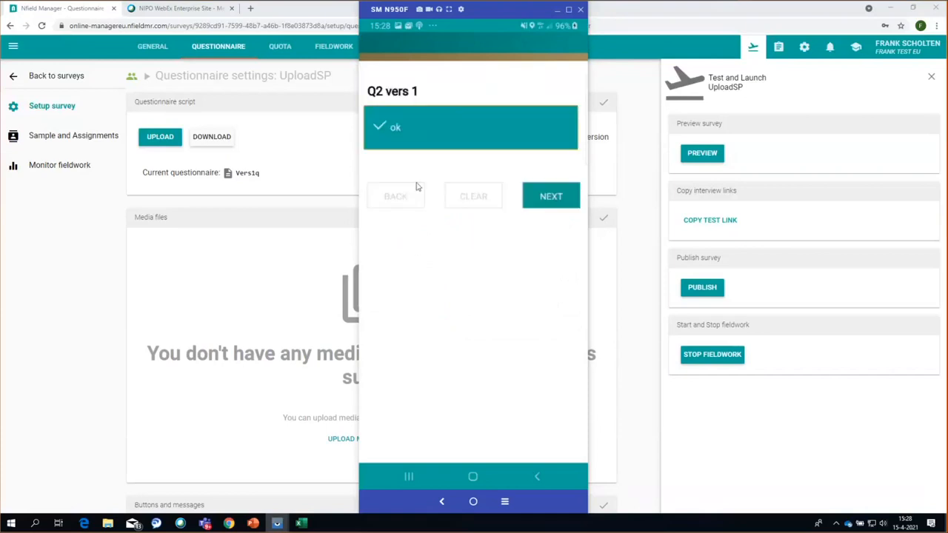
click(552, 197)
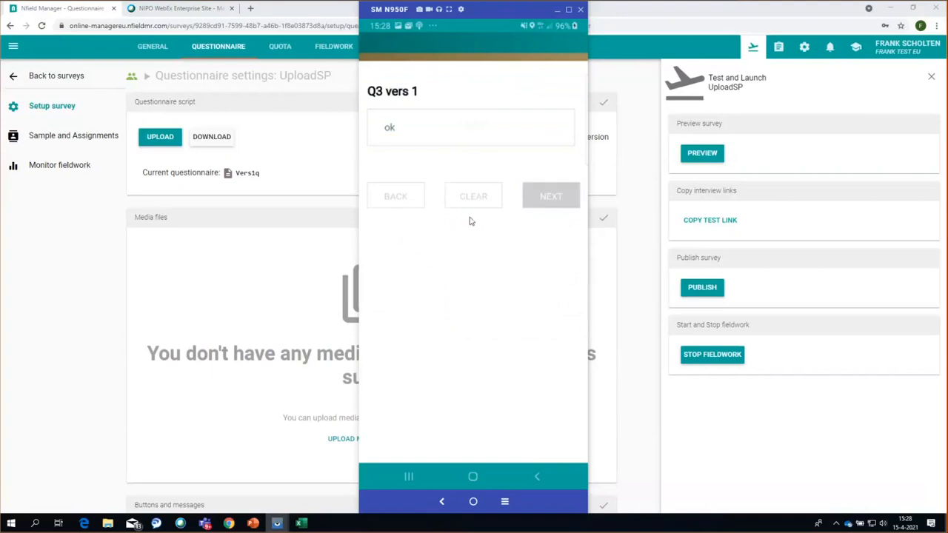
click(443, 146)
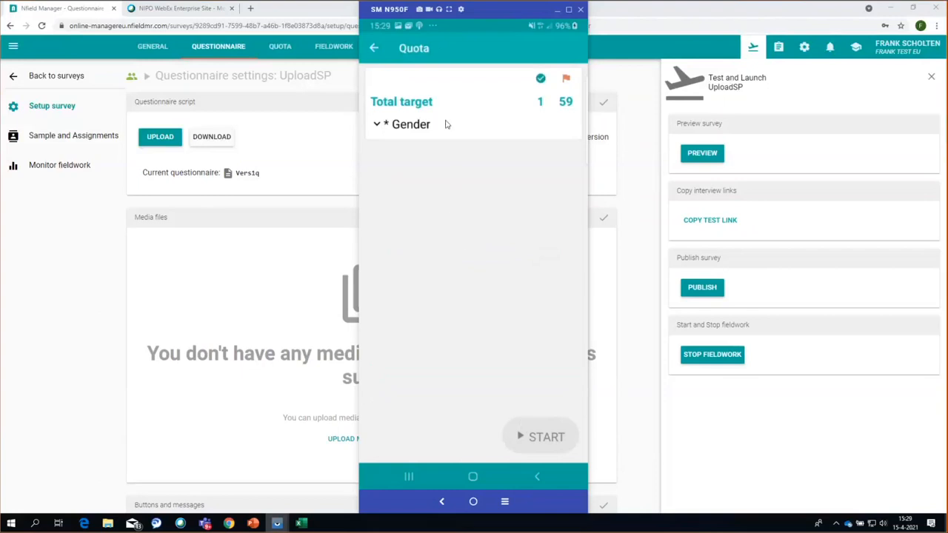
- Back out to the surveys list, enable USE OLD USER INTERFACE in Nfield CAPI Settings, and hide the phone mirror
click(375, 49)
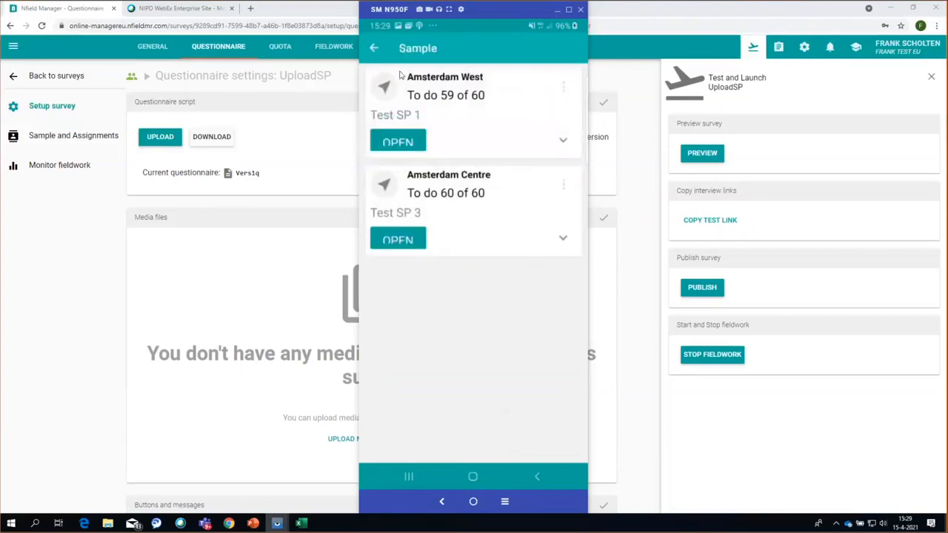
click(374, 48)
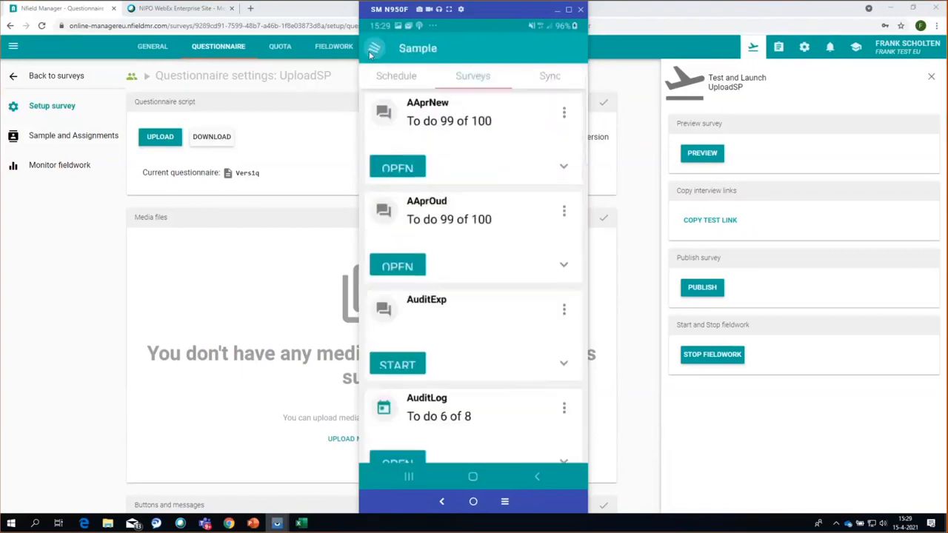
click(373, 46)
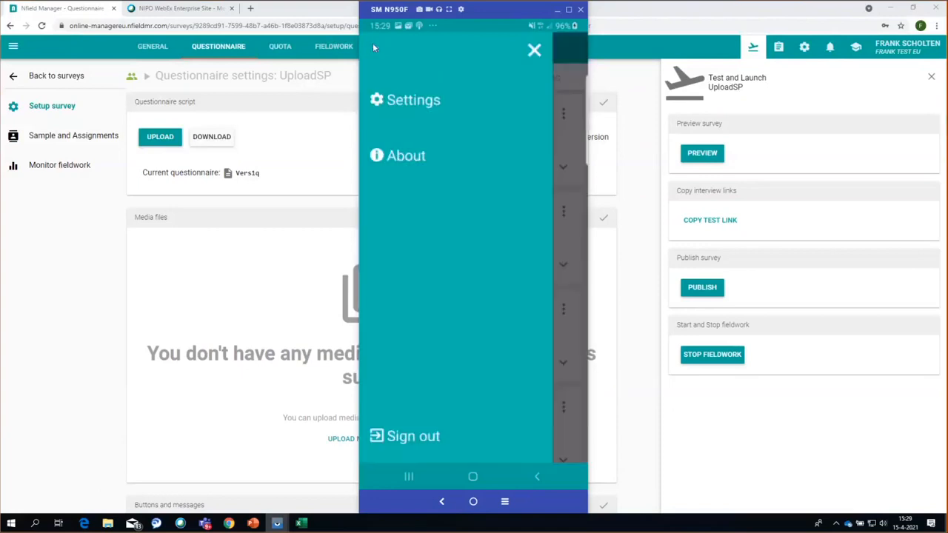
click(406, 100)
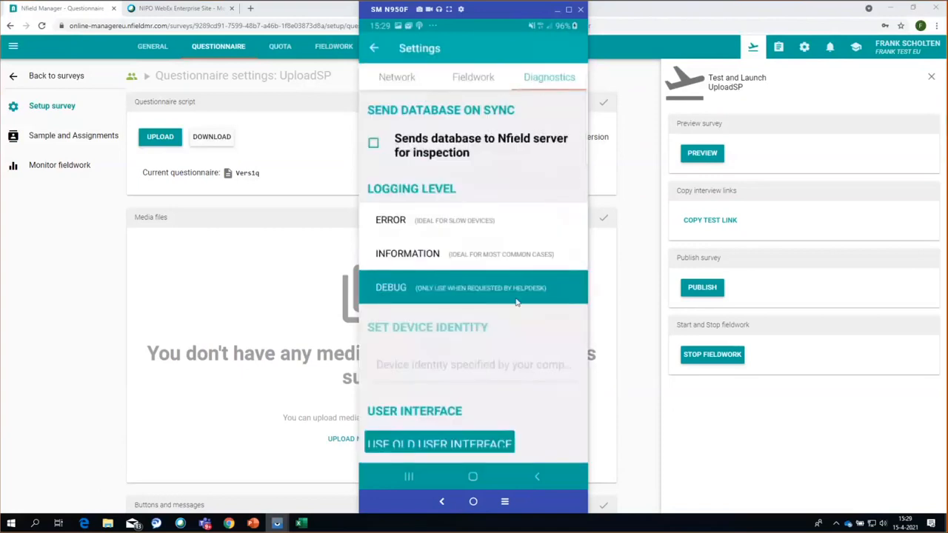
click(420, 448)
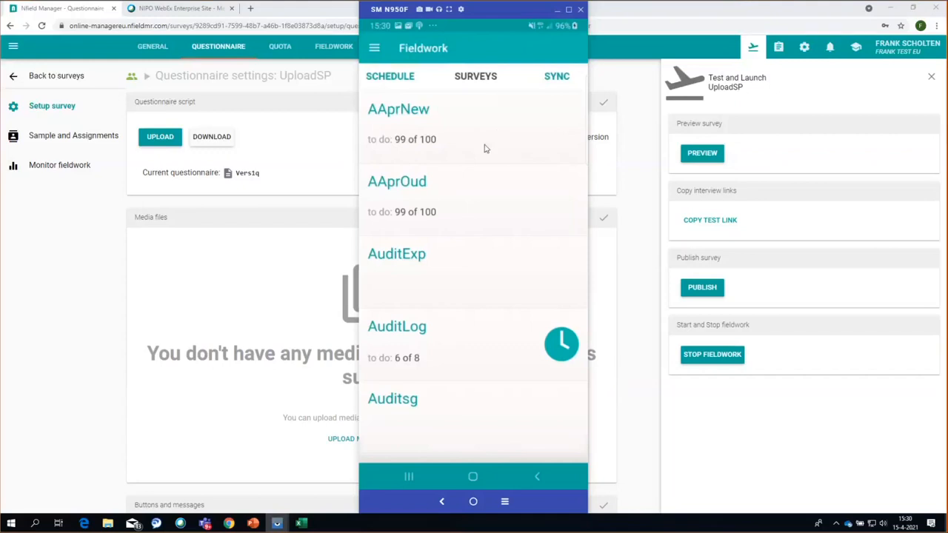
click(561, 12)
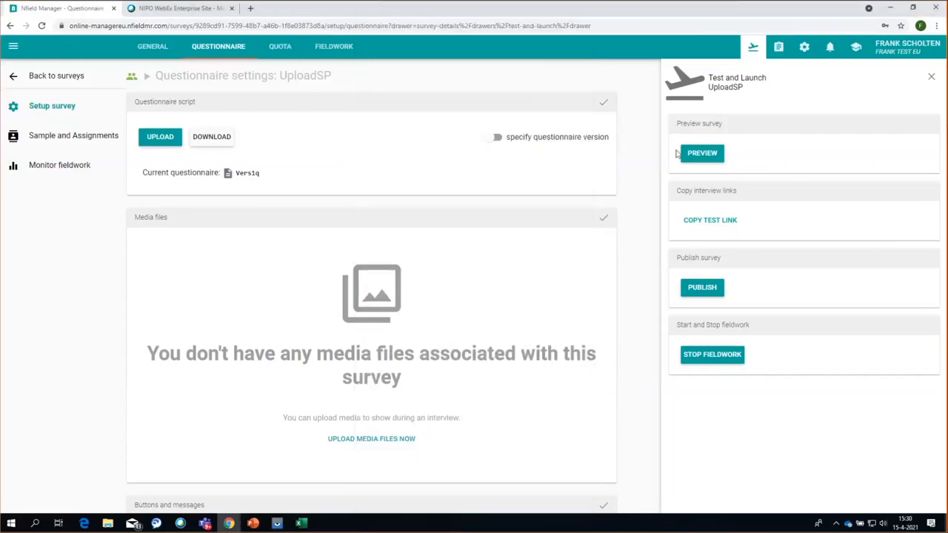
- Close the Test and Launch panel, then try Setup survey, Sample and Assignments and Monitor fieldwork until a 401 error appears
click(69, 140)
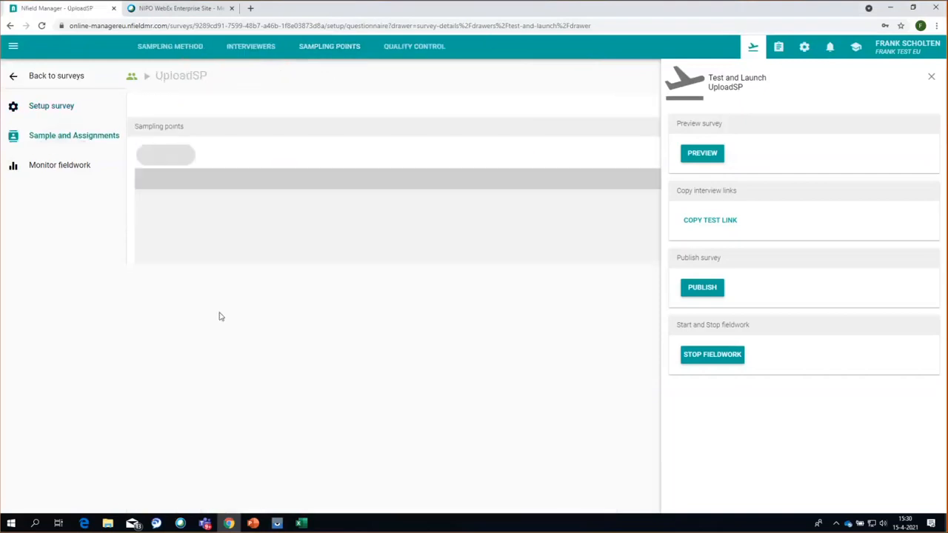
click(931, 76)
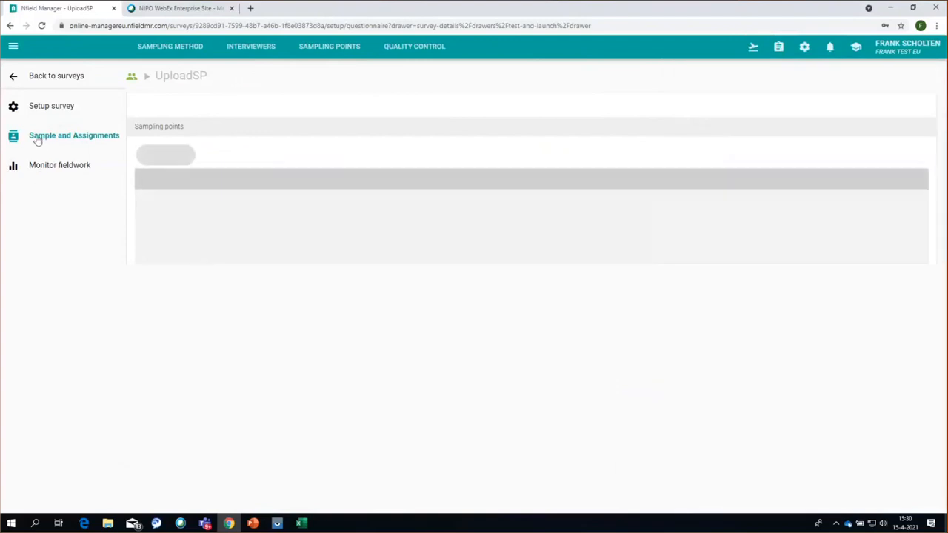
click(40, 111)
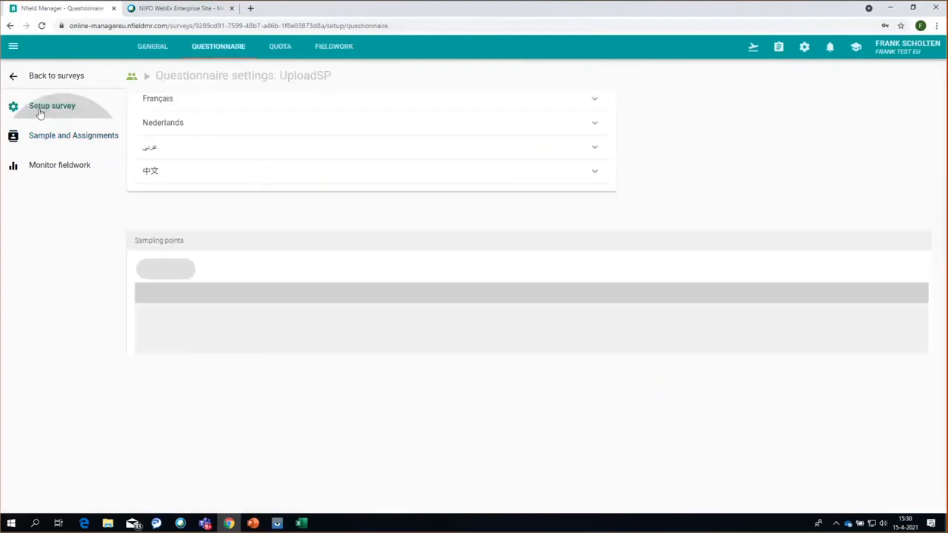
click(62, 141)
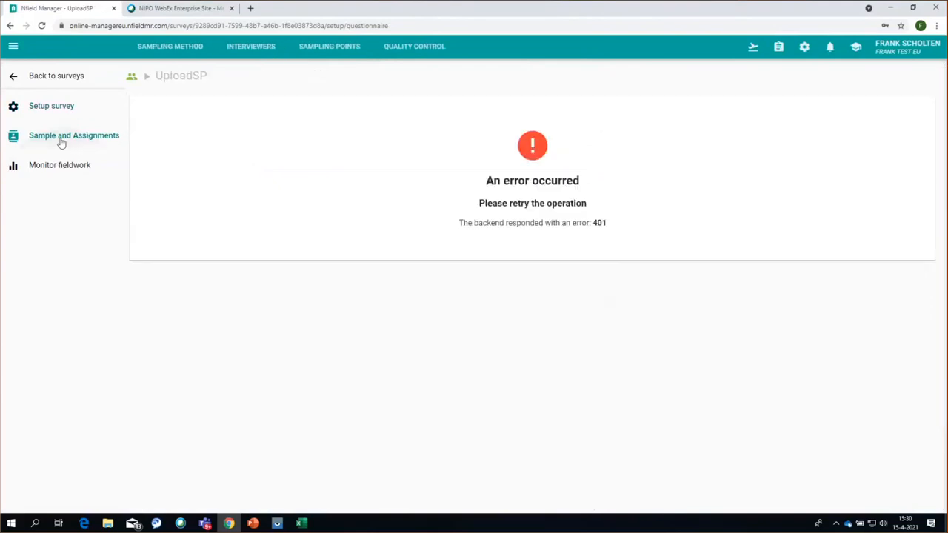
click(56, 167)
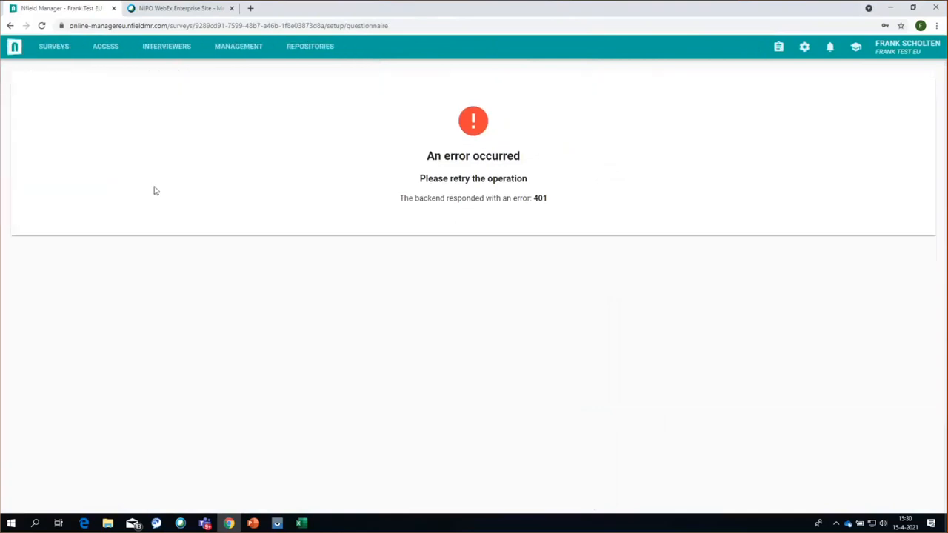
click(10, 25)
- Sign out of Nfield Manager and make a first attempt at signing in with the account password
click(882, 46)
click(690, 77)
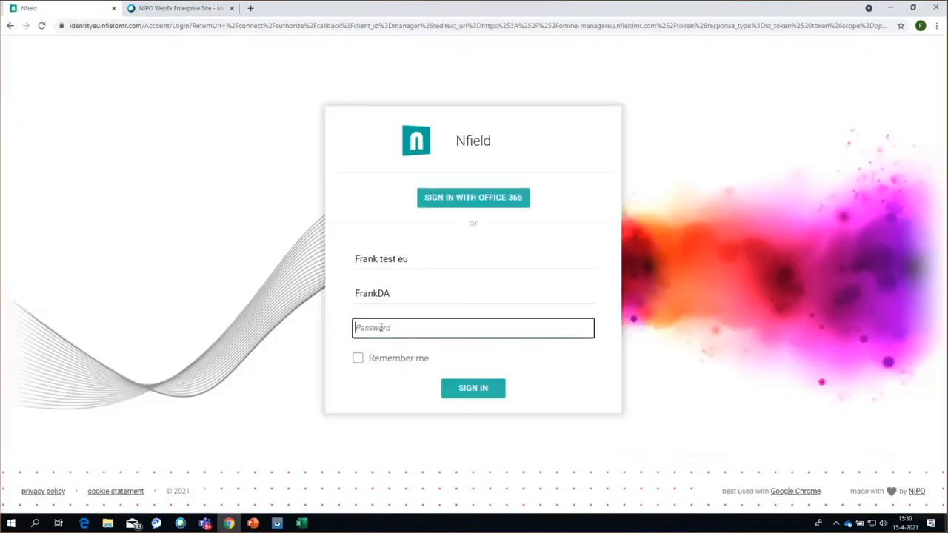
text(••)
key(BackSpace)
key(BackSpace)
text(•••••••••)
key(Return)
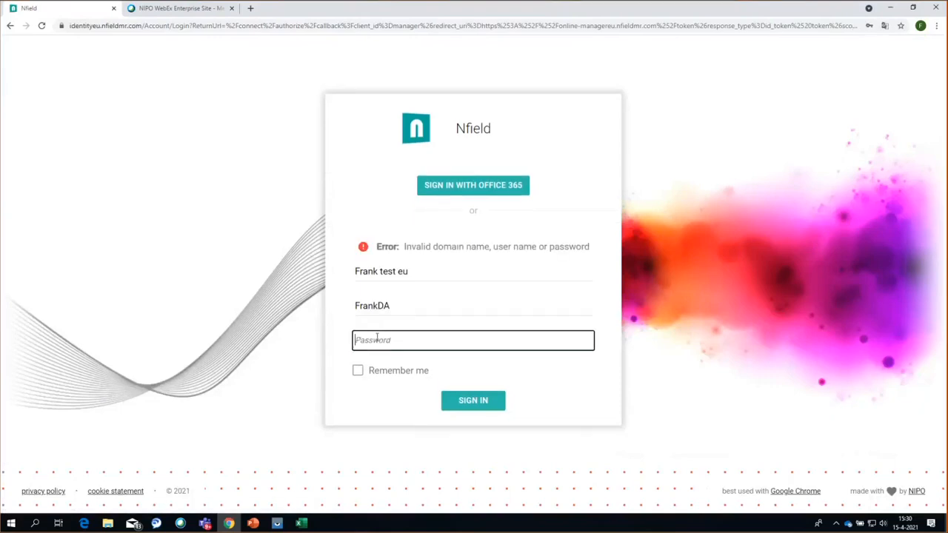
text(••••••••)
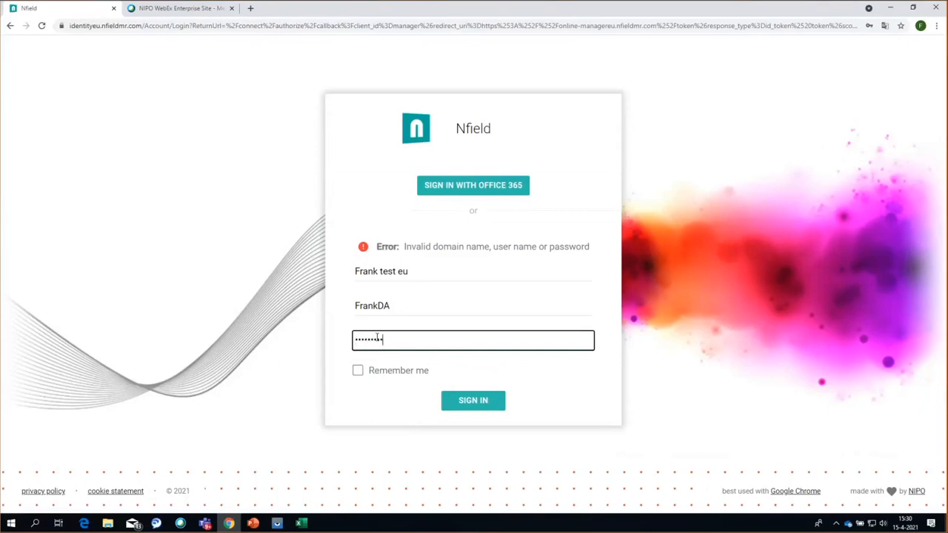
- Clear the password field, re-enter the account password and sign in to load the surveys list
key(ctrl+a)
key(BackSpace)
click(377, 337)
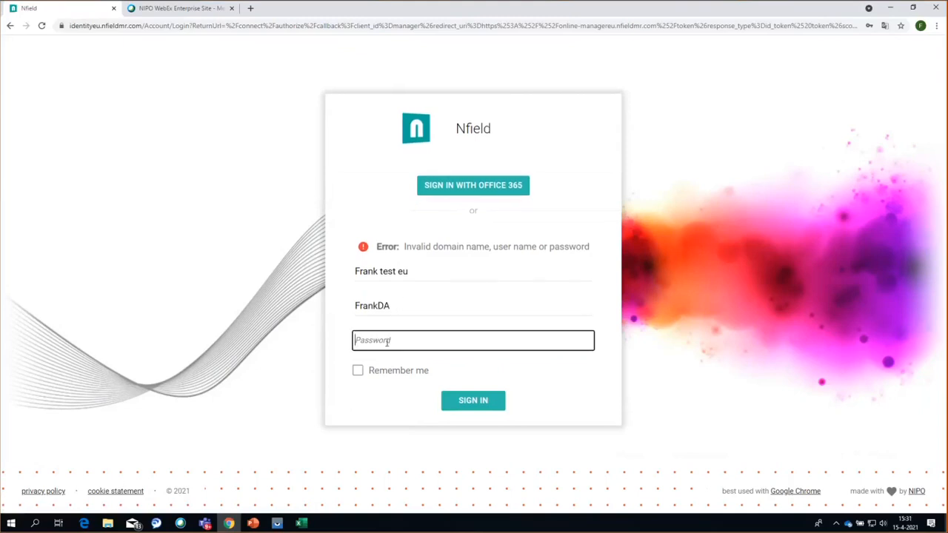
text(•••••)
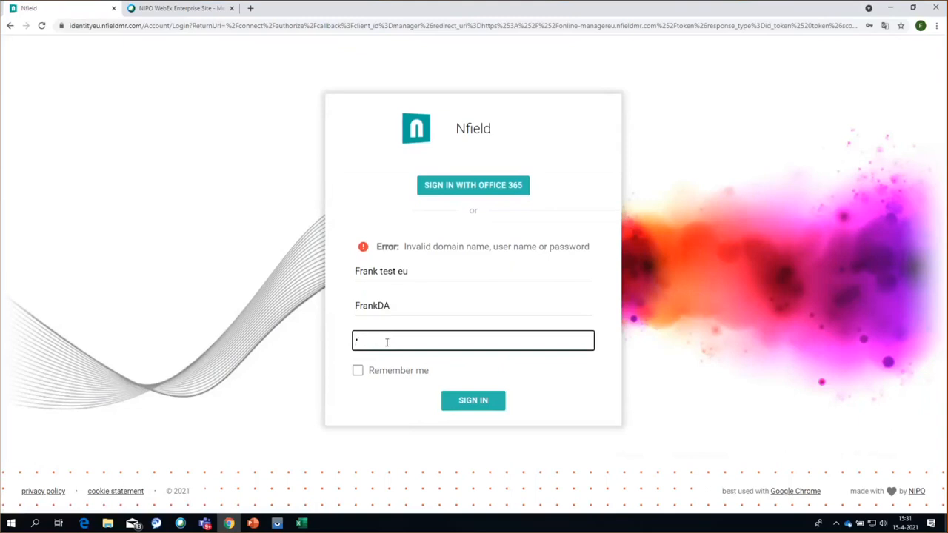
text(•••••)
key(Return)
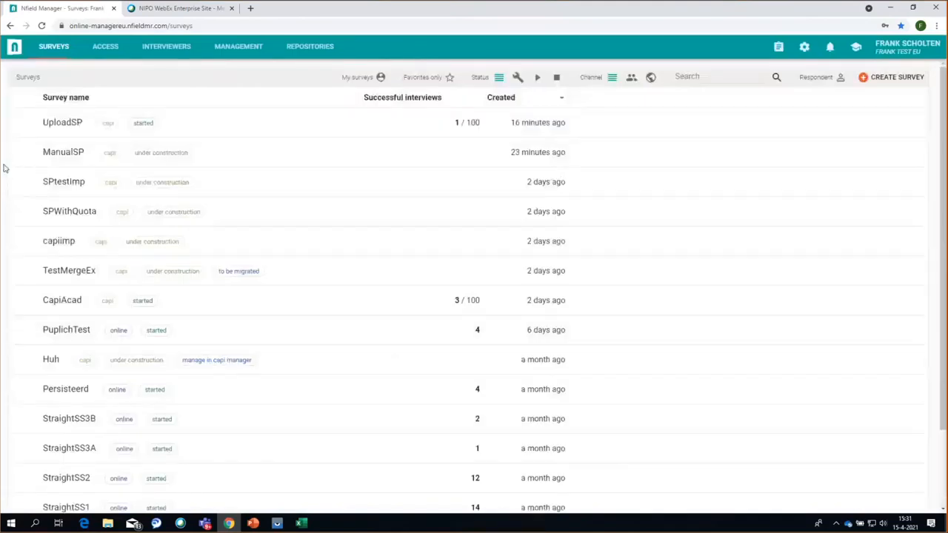
- Open UploadSP's Assigned Interviewers, refresh, and filter on SP1 to show its interviewer with 1 successful interview
click(58, 126)
click(64, 147)
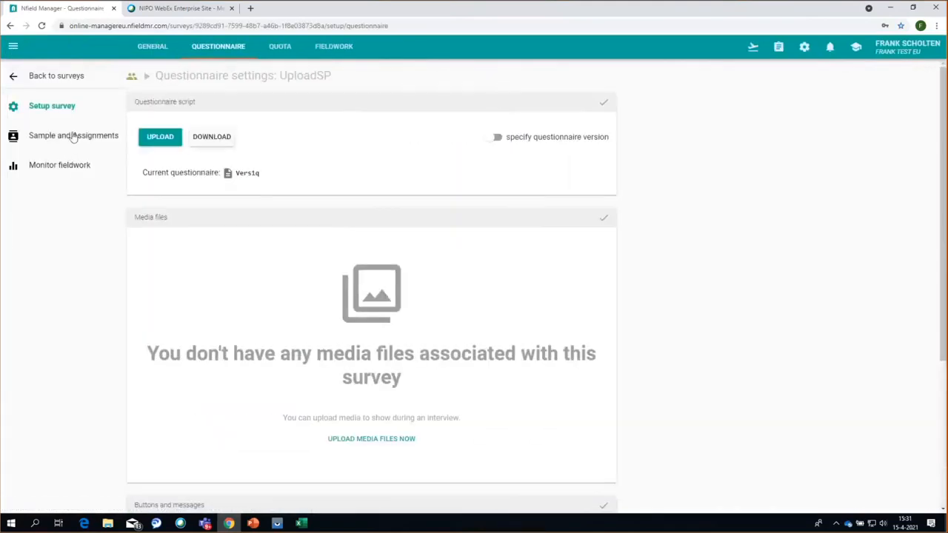
click(74, 136)
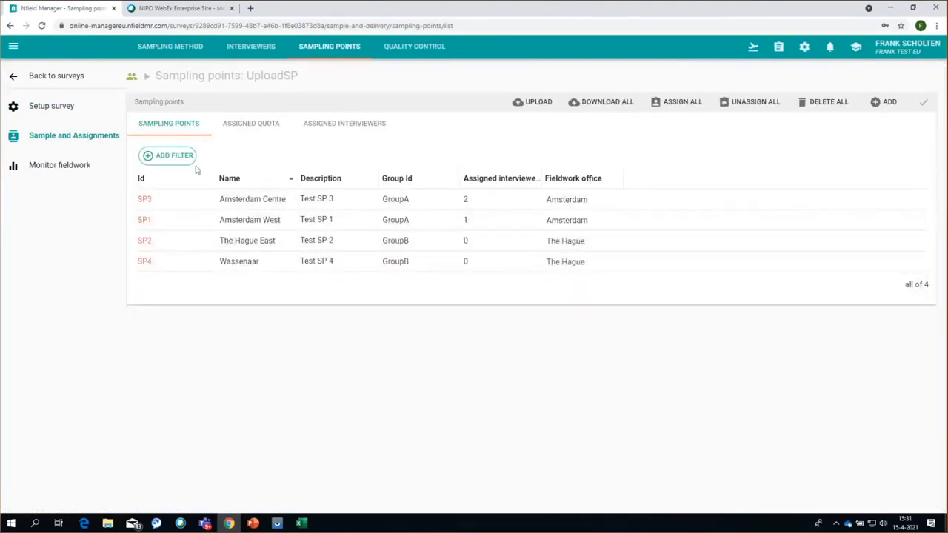
click(352, 123)
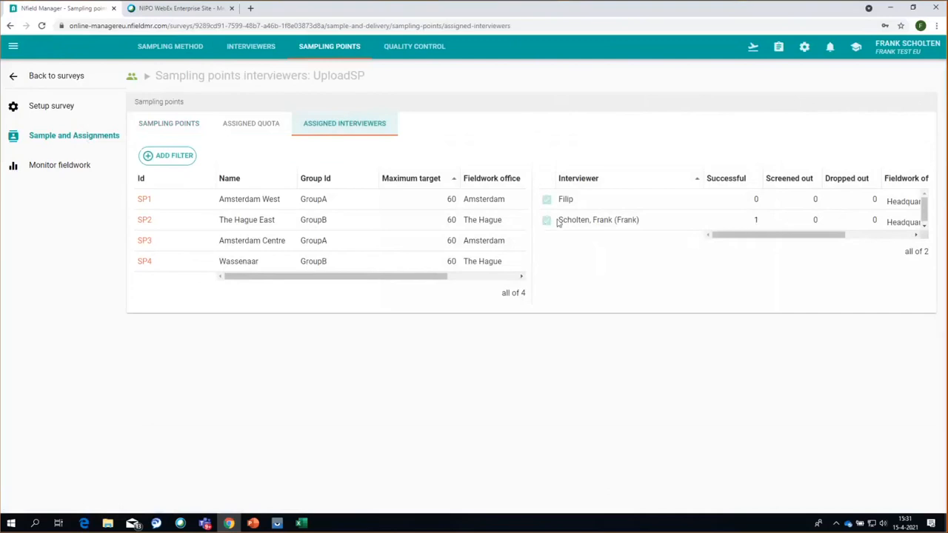
mouse_move(550, 221)
key(F5)
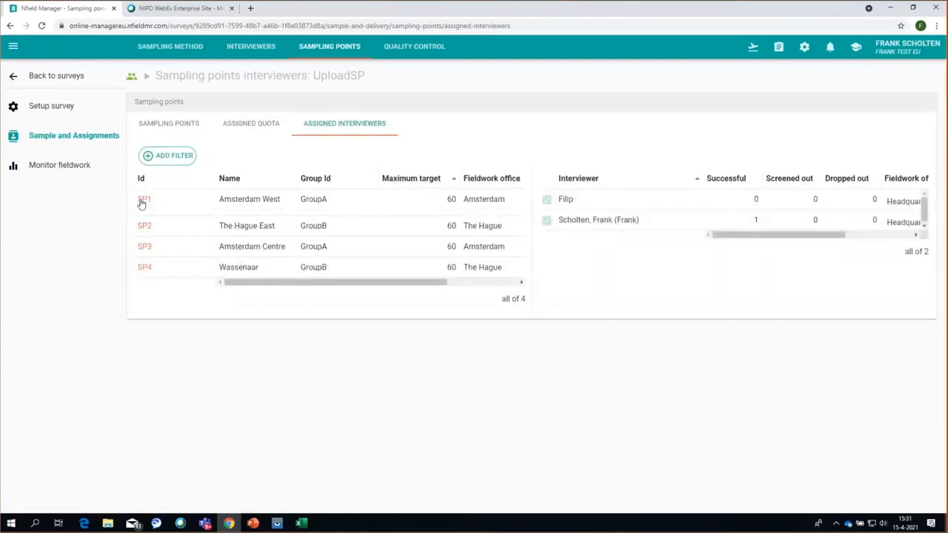
click(143, 201)
click(235, 224)
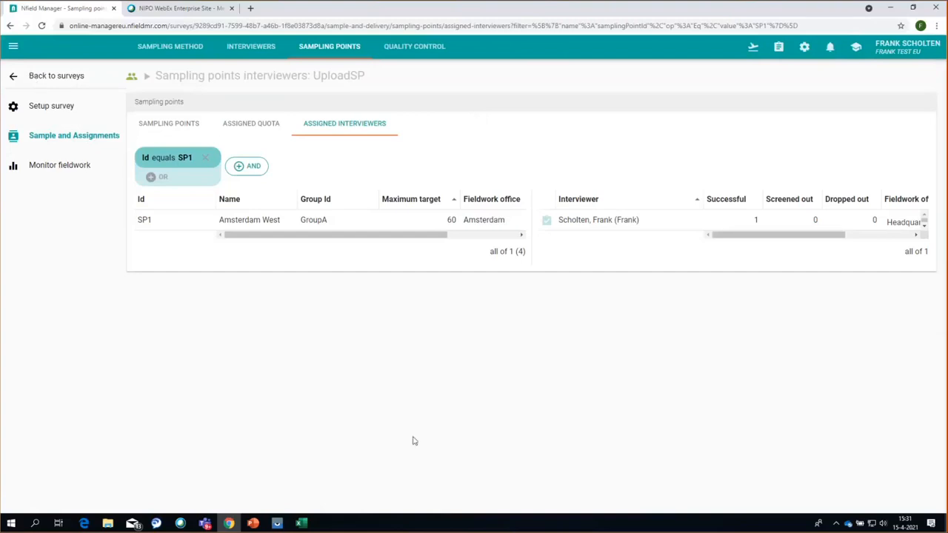
- Start the PowerPoint slide show and advance from the Demo slide to the Time table slide
click(253, 523)
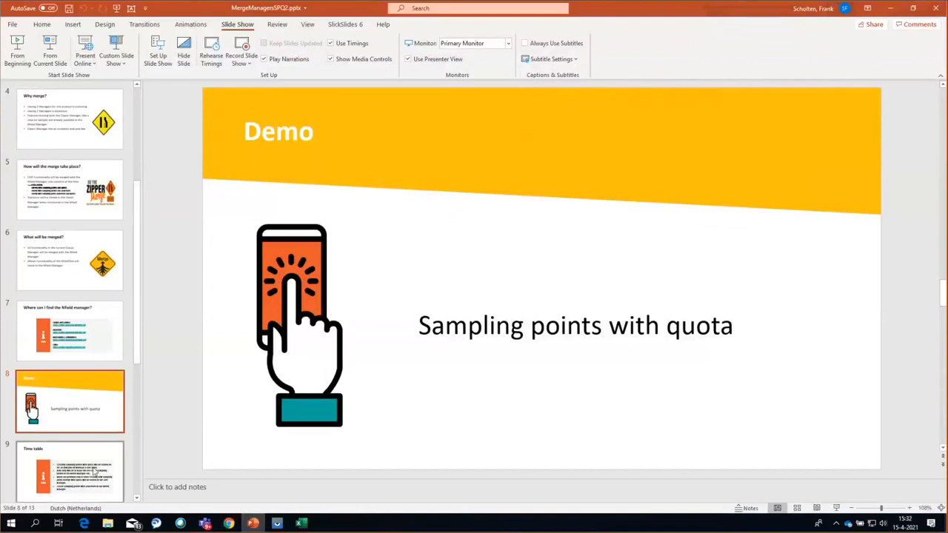
click(50, 52)
click(333, 220)
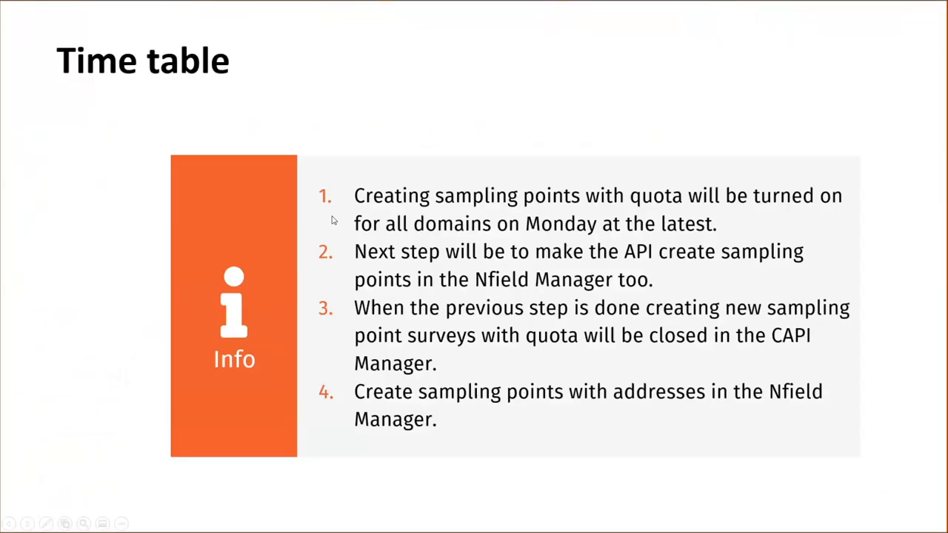